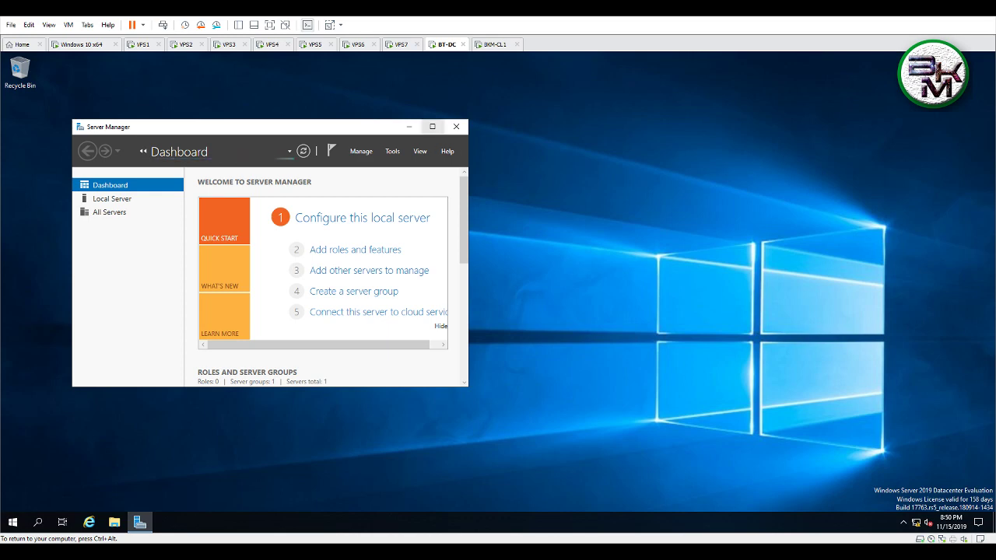
- Start adding roles and features with a role-based or feature-based installation on the BT-DC server, up to the server roles selection
{"action": "left_click", "coordinate": [432, 126]}
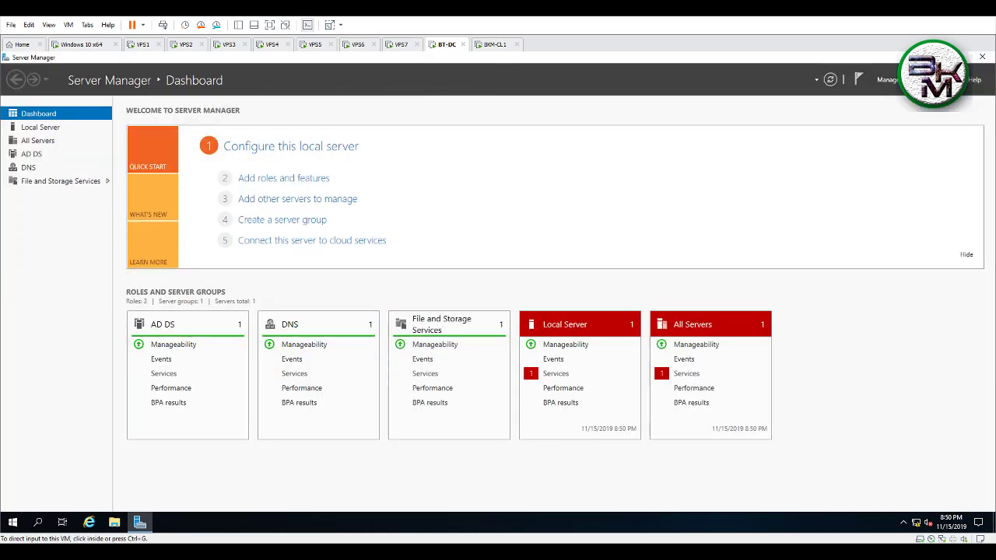
{"action": "key", "text": "ctrl+g"}
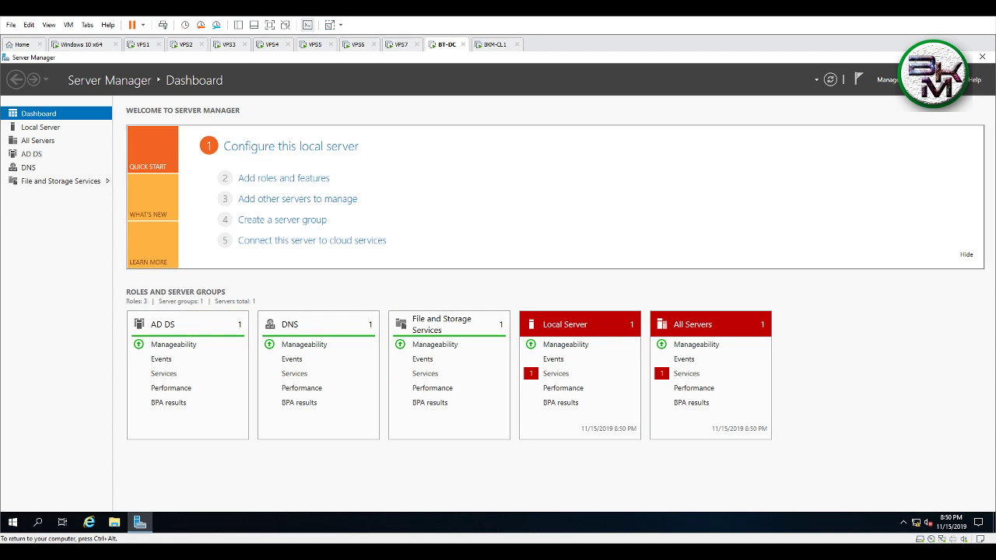
{"action": "left_click", "coordinate": [284, 178]}
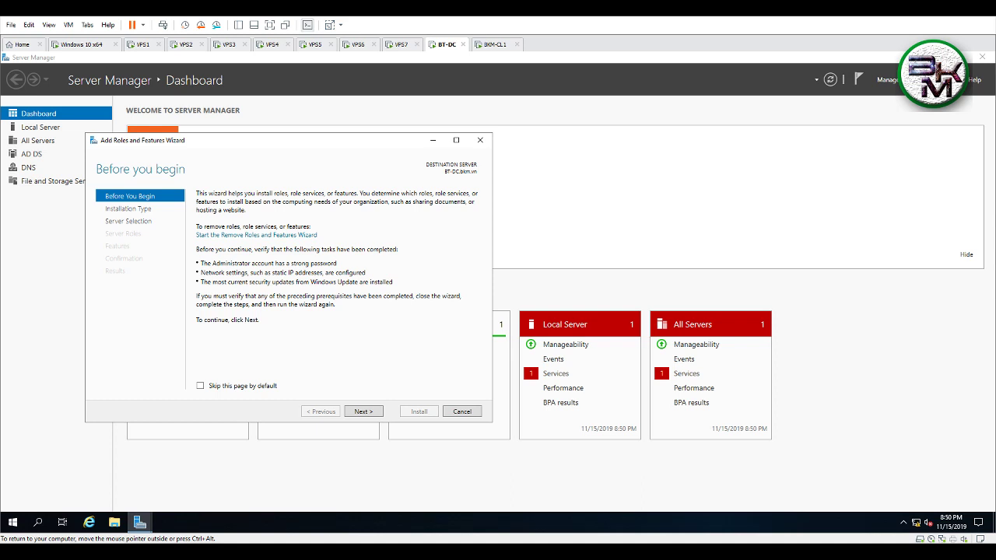
{"action": "key", "text": "Return"}
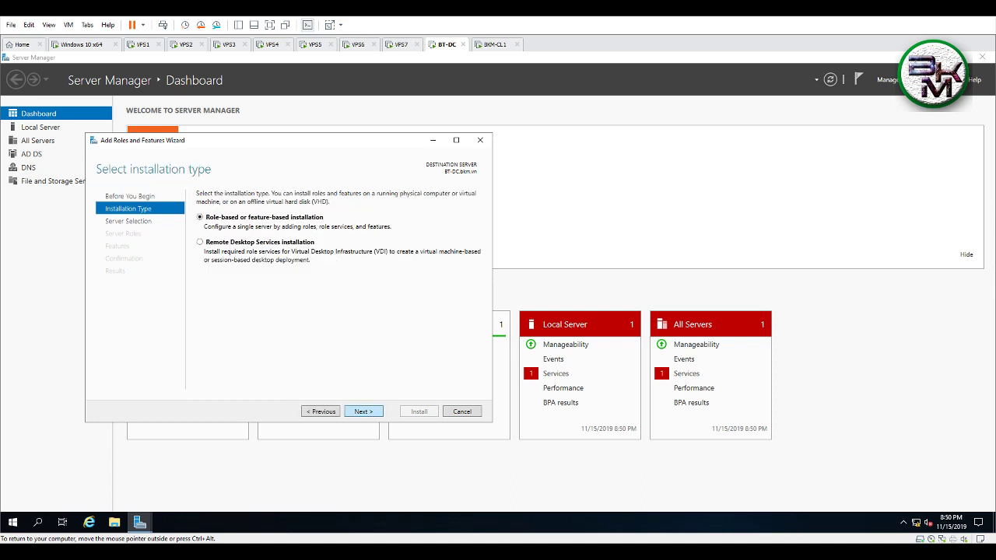
{"action": "key", "text": "Return"}
{"action": "key", "text": "Return"}
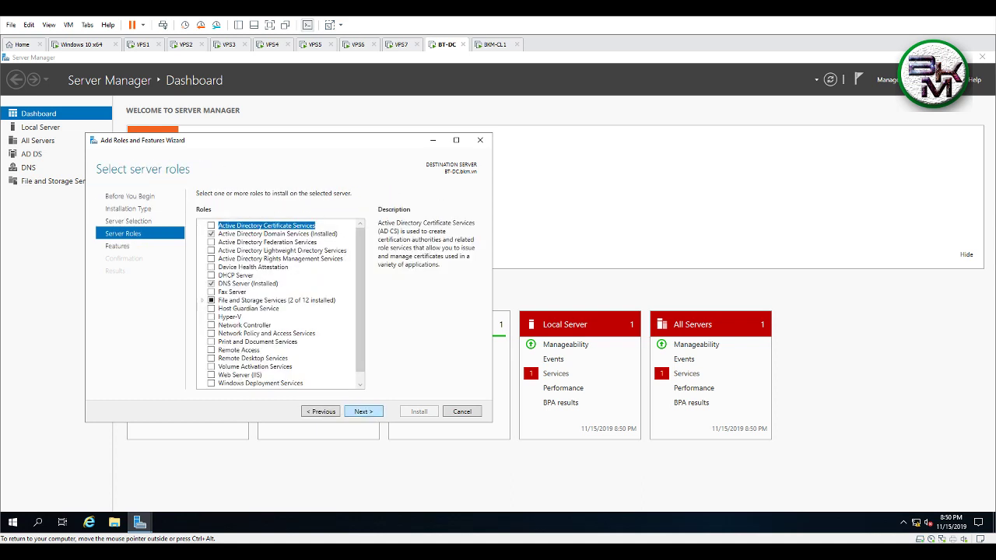
- Select the DHCP Server role with its management tools, accept the remaining defaults and install it
{"action": "left_click", "coordinate": [236, 274]}
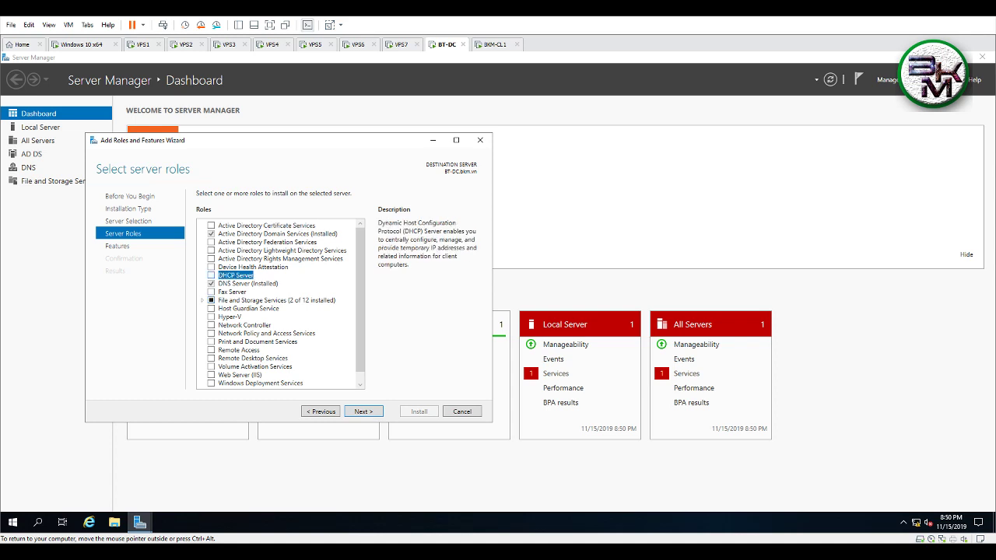
{"action": "key", "text": "space"}
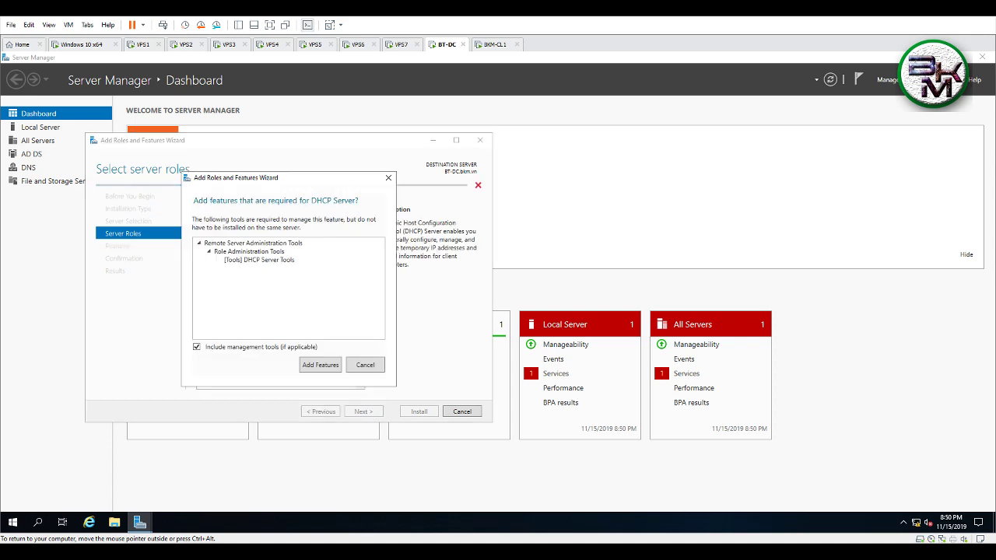
{"action": "key", "text": "Return"}
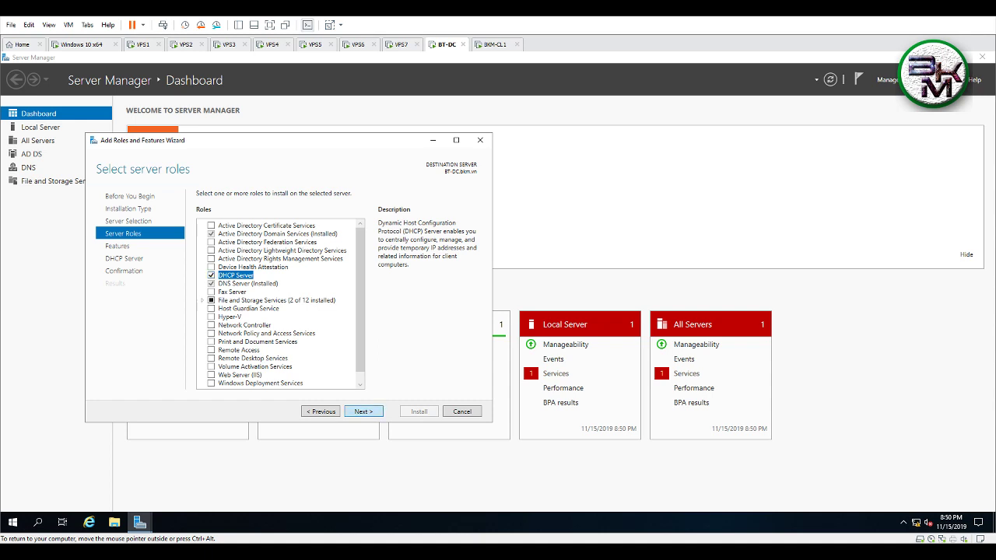
{"action": "key", "text": "Return"}
{"action": "key", "text": "Return"}
{"action": "key", "text": "Return"}
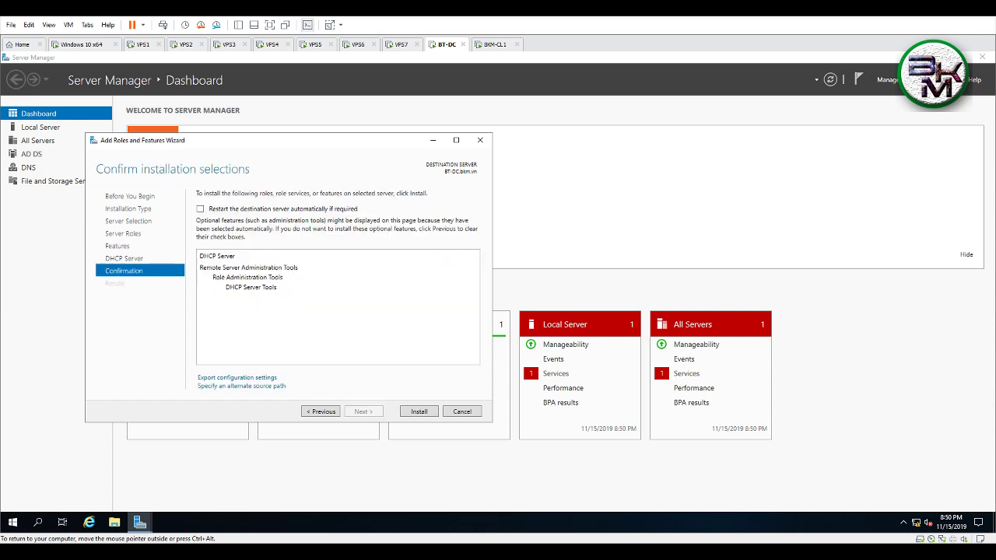
{"action": "key", "text": "Return"}
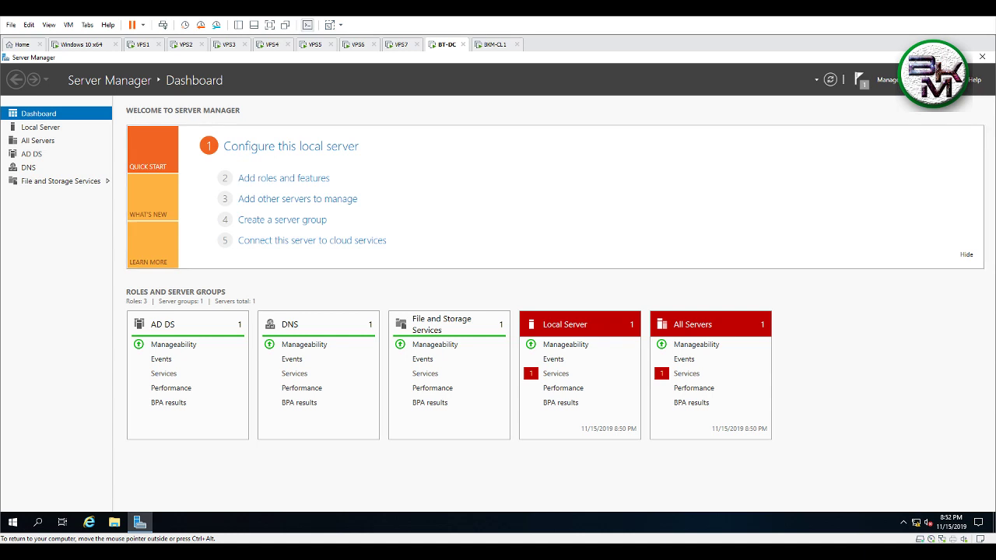
- Check the DHCP Server feature installation progress through the notifications and close the results
{"action": "left_click", "coordinate": [860, 79]}
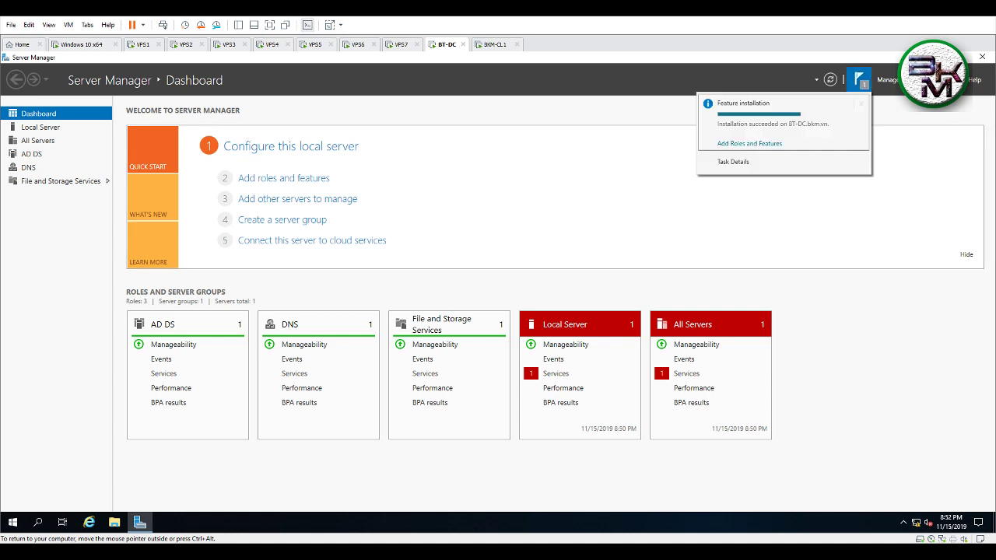
{"action": "left_click", "coordinate": [749, 143]}
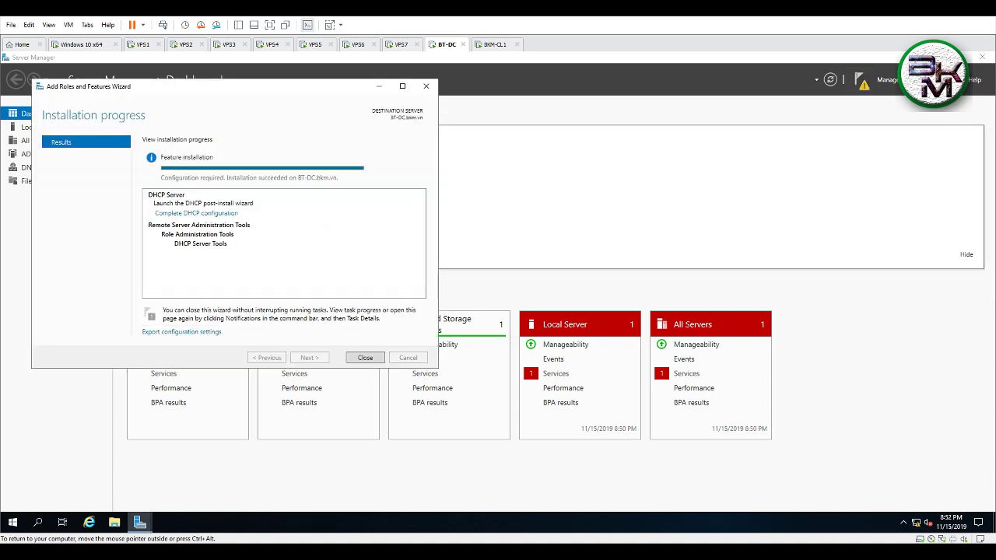
{"action": "key", "text": "Return"}
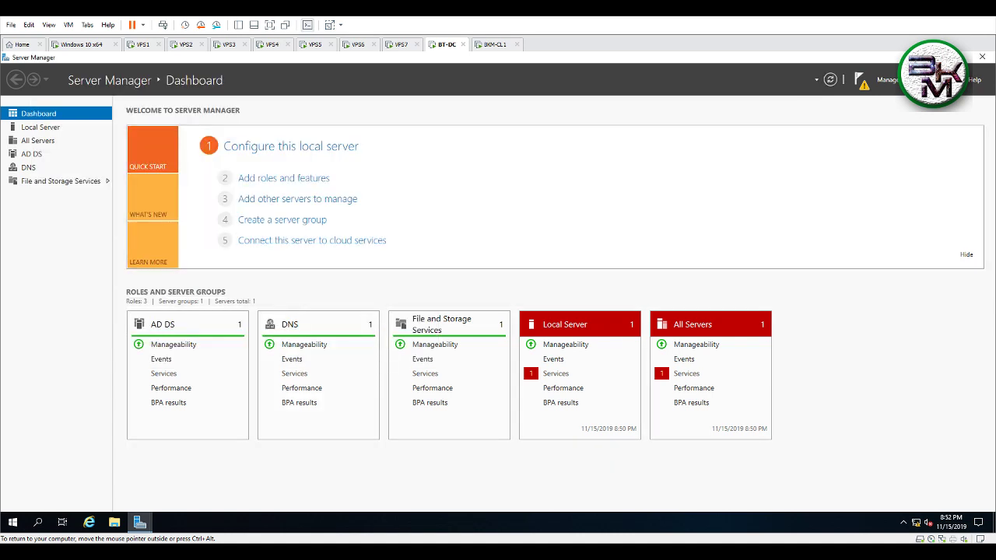
- Complete the DHCP post-install configuration, authorizing the server with the default domain administrator credentials
{"action": "left_click", "coordinate": [758, 143]}
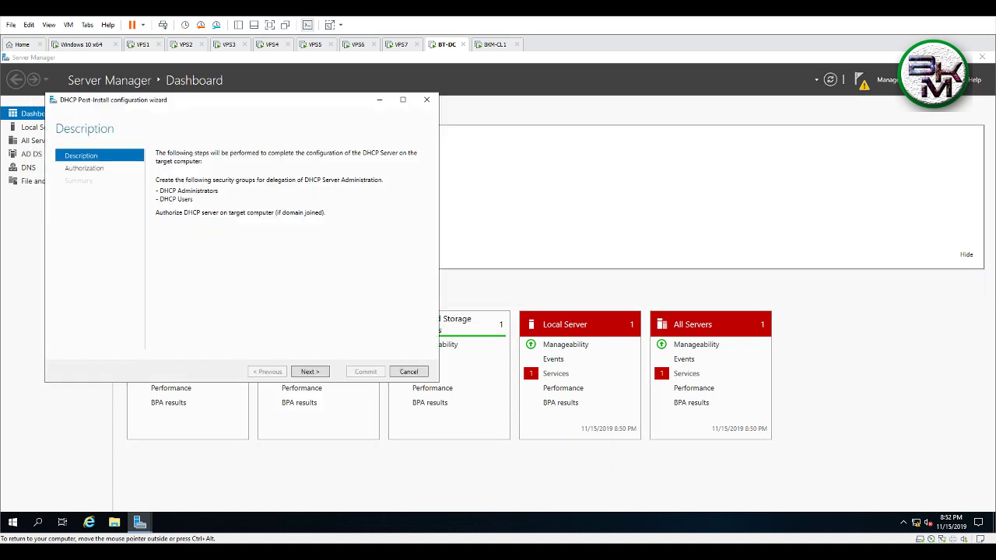
{"action": "key", "text": "Return"}
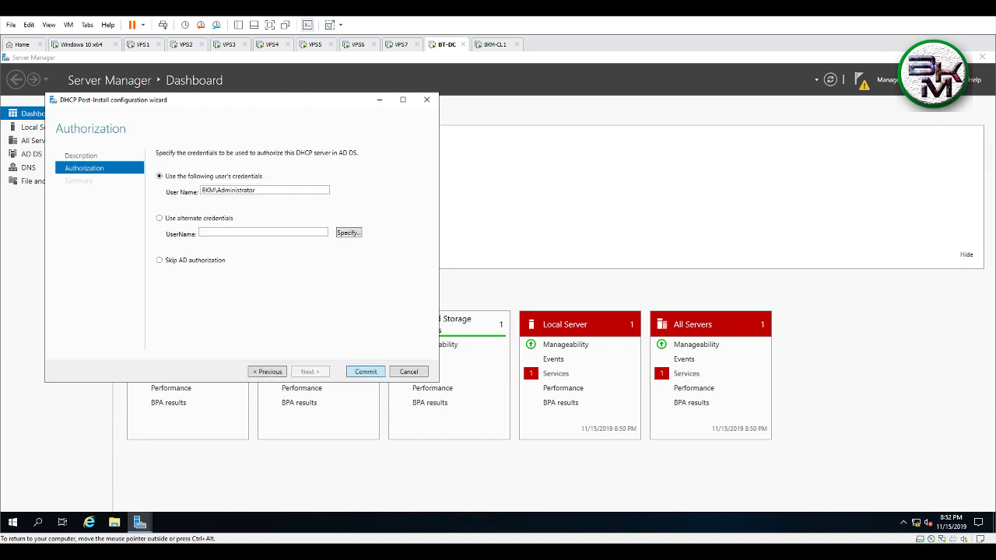
{"action": "key", "text": "Return"}
{"action": "key", "text": "Return"}
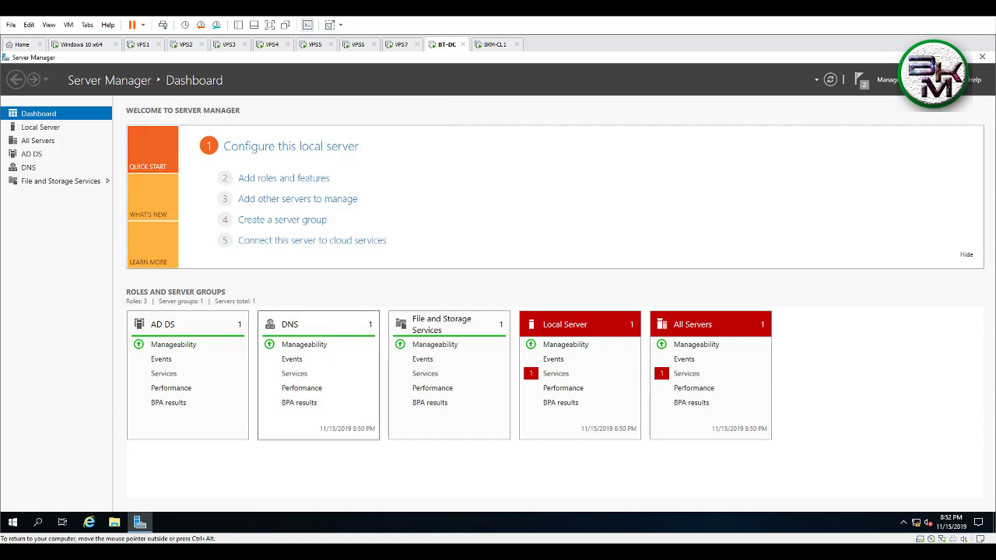
- Check the post-deployment configuration status in the notifications and review the feature installation results
{"action": "left_click", "coordinate": [860, 79]}
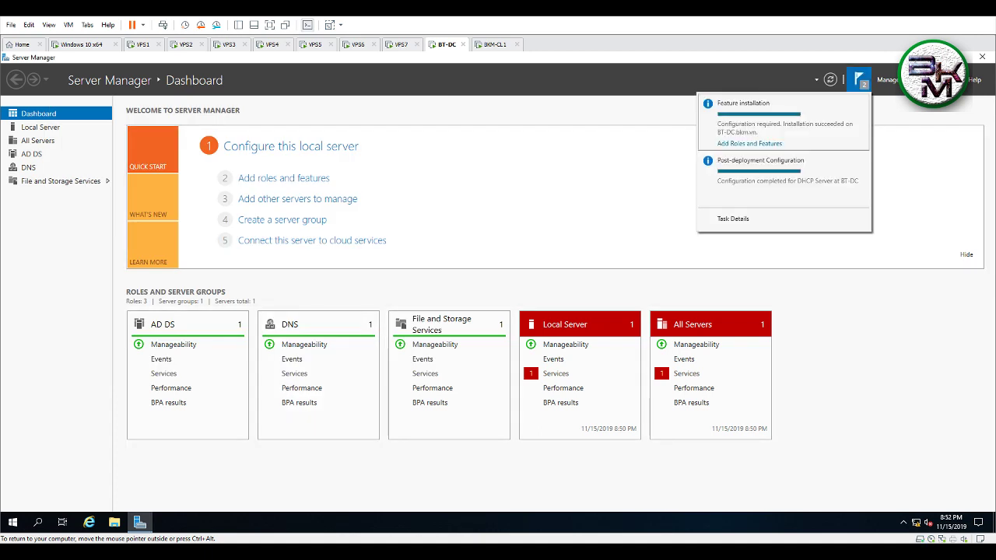
{"action": "left_click", "coordinate": [749, 143]}
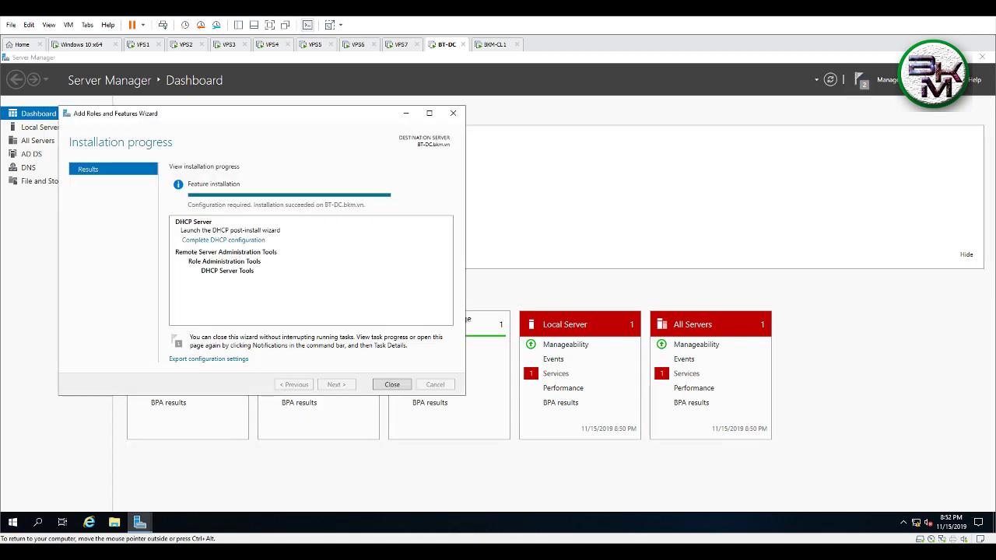
{"action": "key", "text": "Return"}
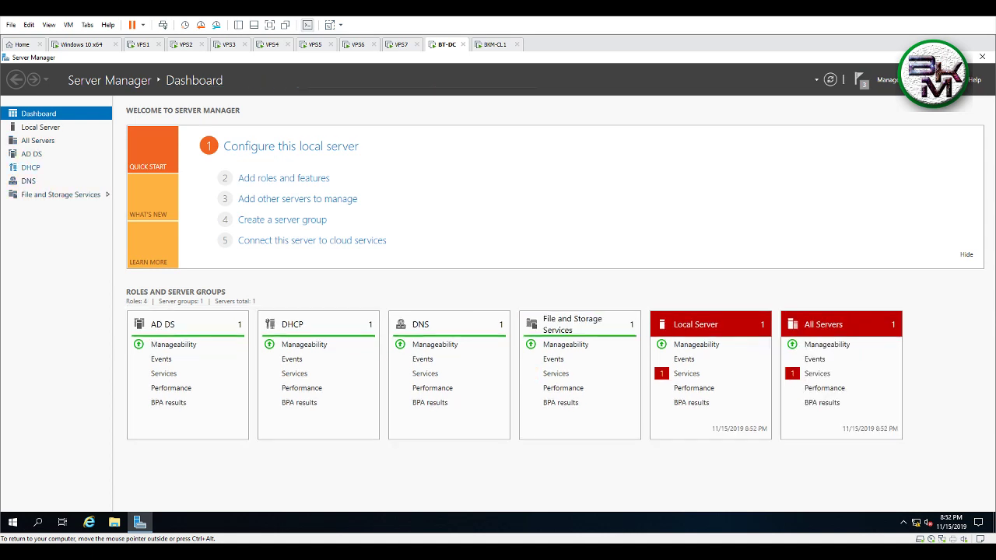
- Open DHCP Manager for the BT-DC server, maximize it, widen the console tree and expand the server to its IPv4 node
{"action": "left_click", "coordinate": [31, 167]}
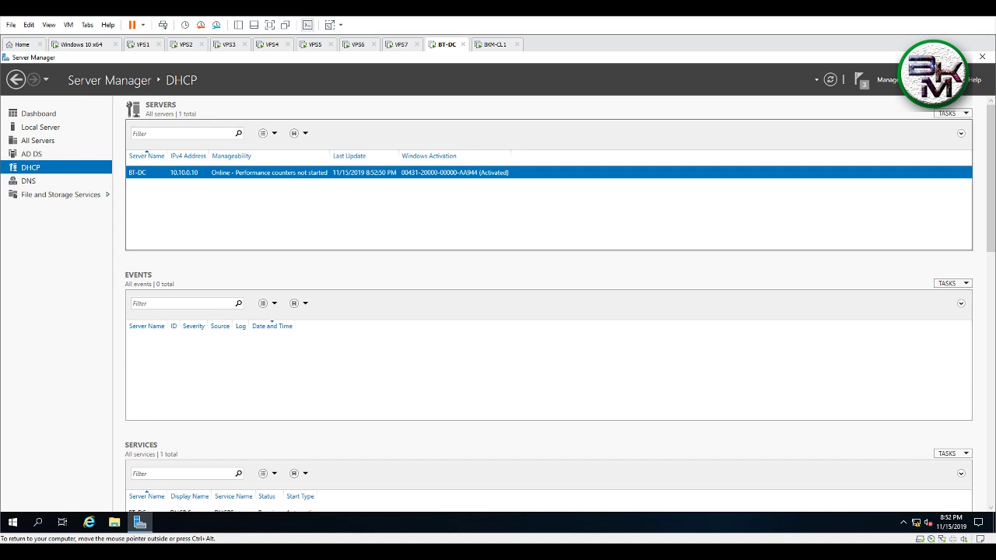
{"action": "right_click", "coordinate": [326, 173]}
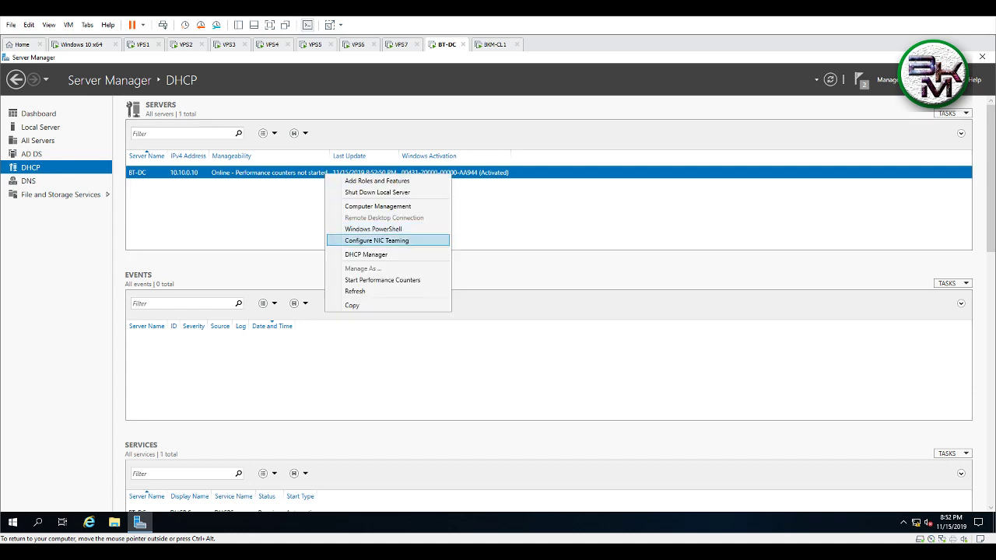
{"action": "left_click", "coordinate": [366, 255]}
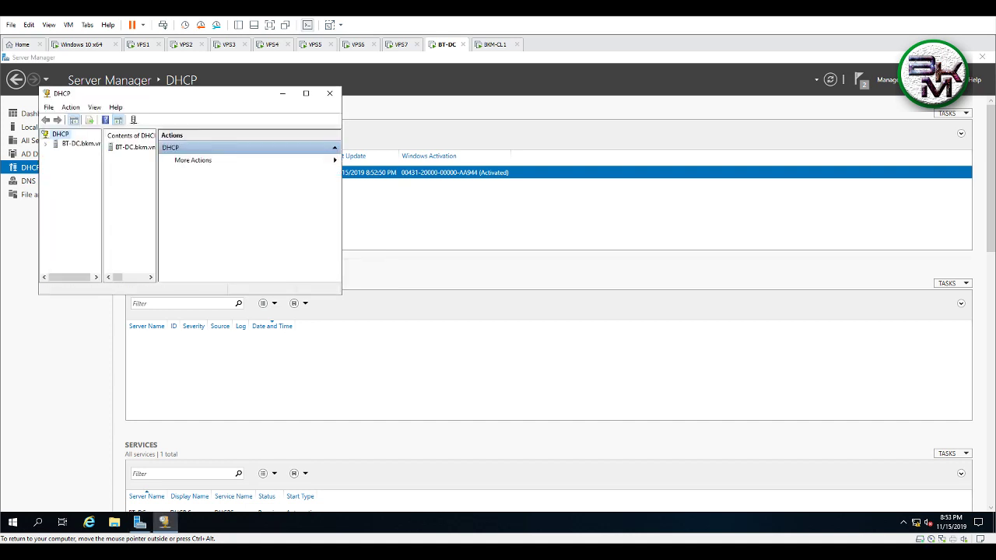
{"action": "left_click", "coordinate": [305, 94]}
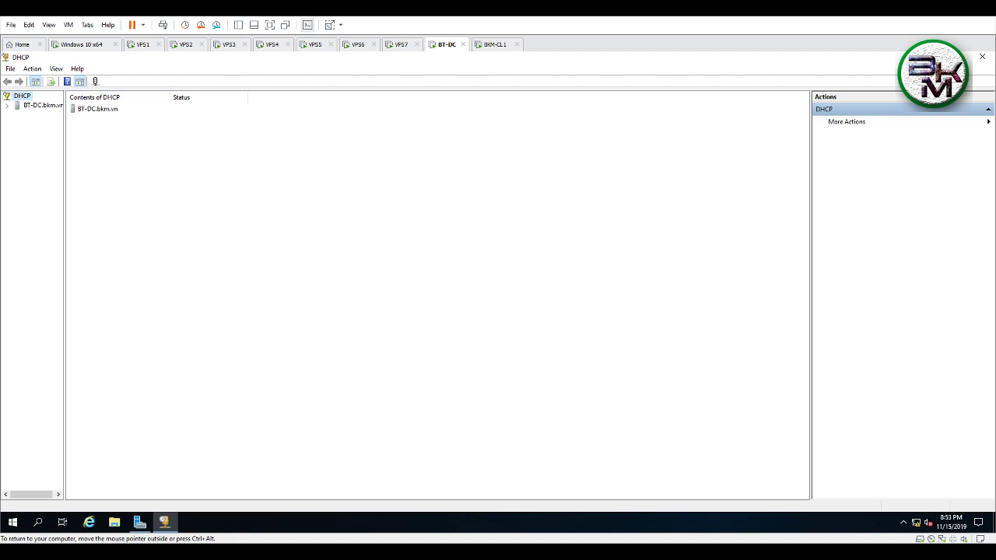
{"action": "left_click_drag", "start_coordinate": [66, 296], "coordinate": [114, 296]}
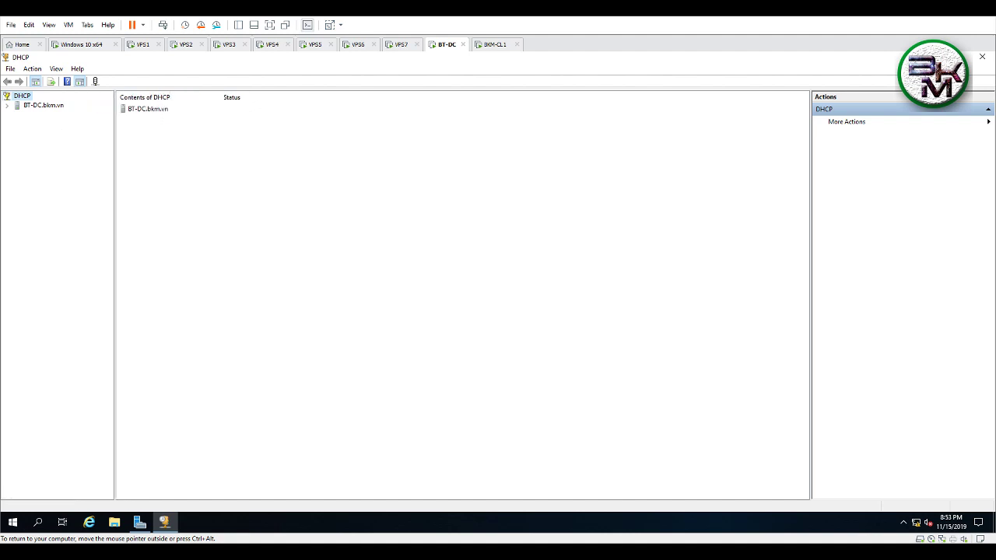
{"action": "left_click", "coordinate": [39, 114]}
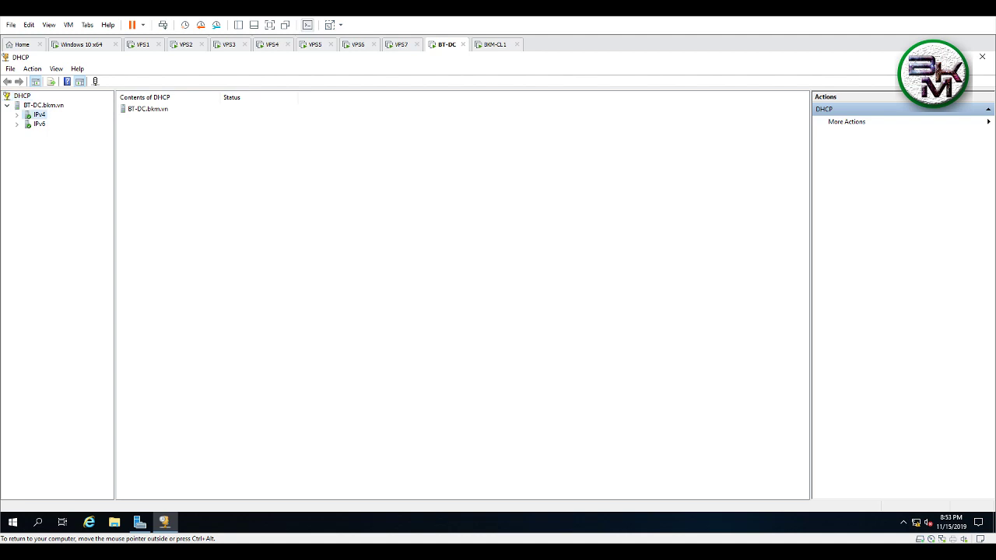
- Examine the IPv4 node's available actions, Filters, Policies and Server Options
{"action": "right_click", "coordinate": [39, 115]}
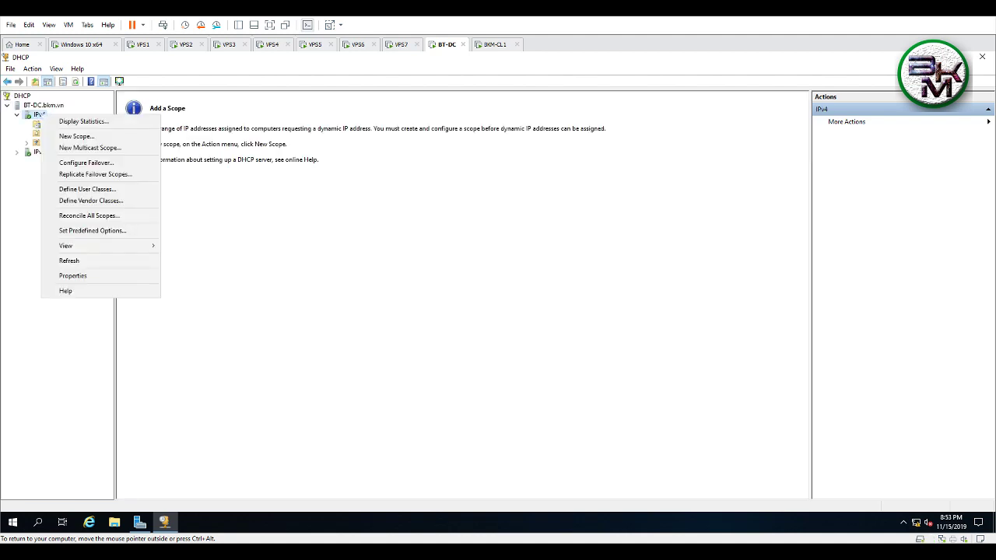
{"action": "key", "text": "Escape"}
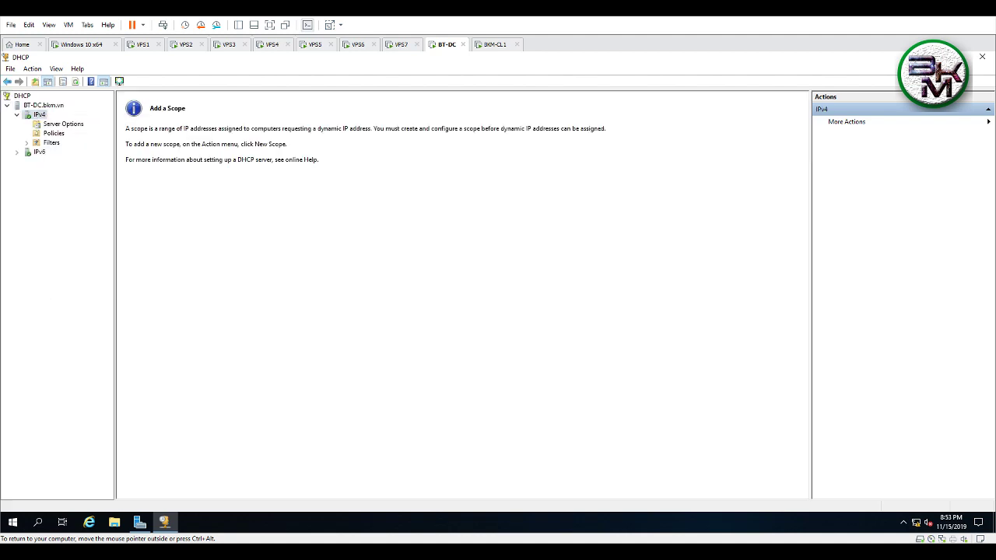
{"action": "left_click", "coordinate": [52, 143]}
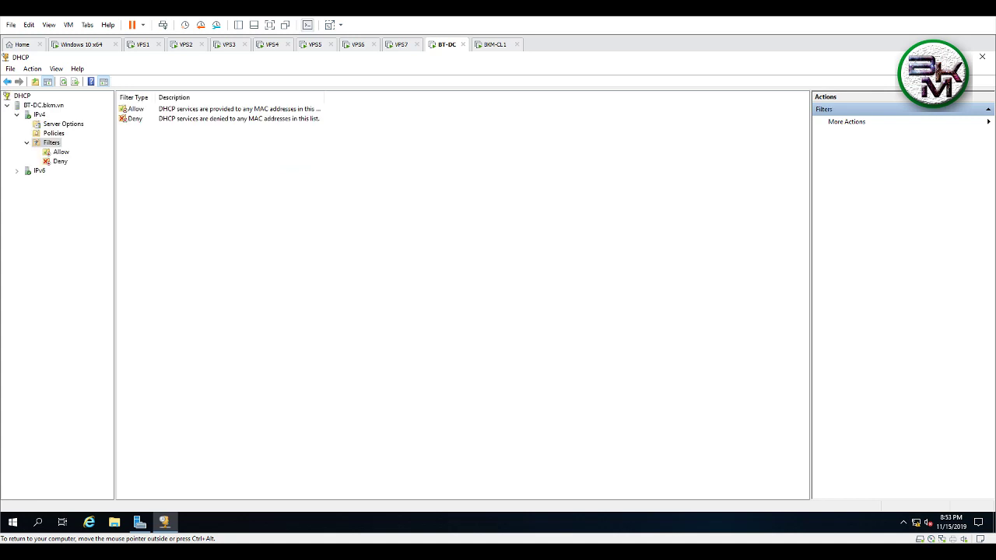
{"action": "left_click", "coordinate": [54, 133]}
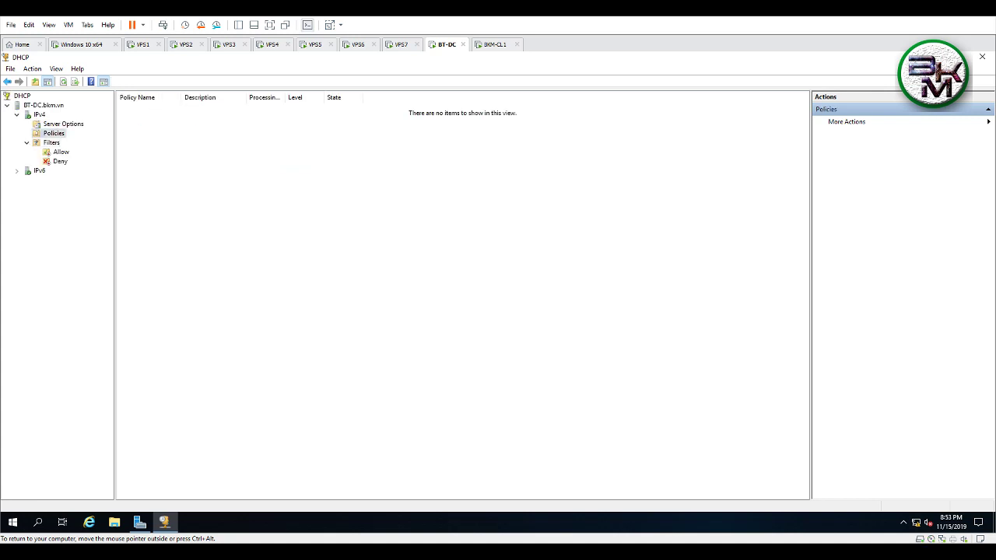
{"action": "left_click", "coordinate": [63, 124]}
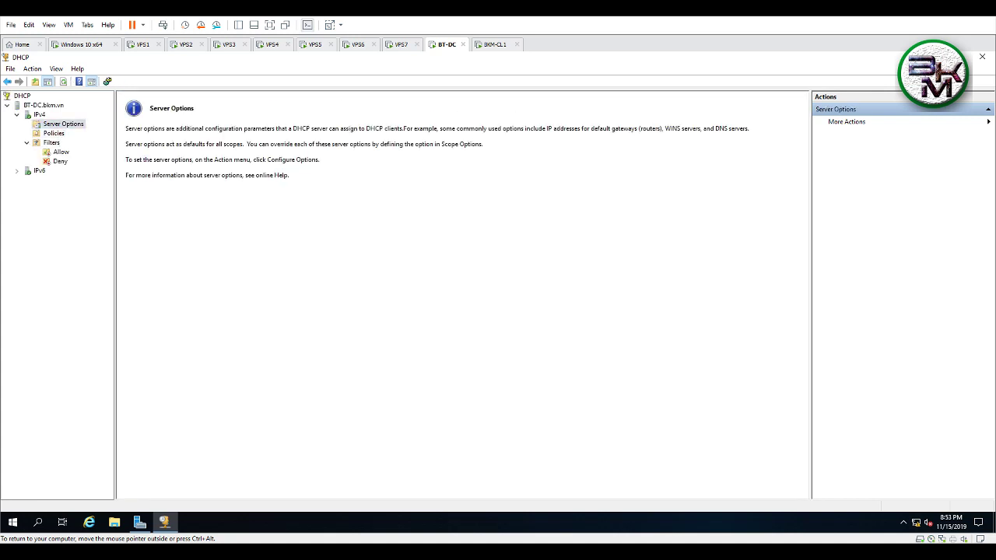
{"action": "left_click", "coordinate": [39, 114]}
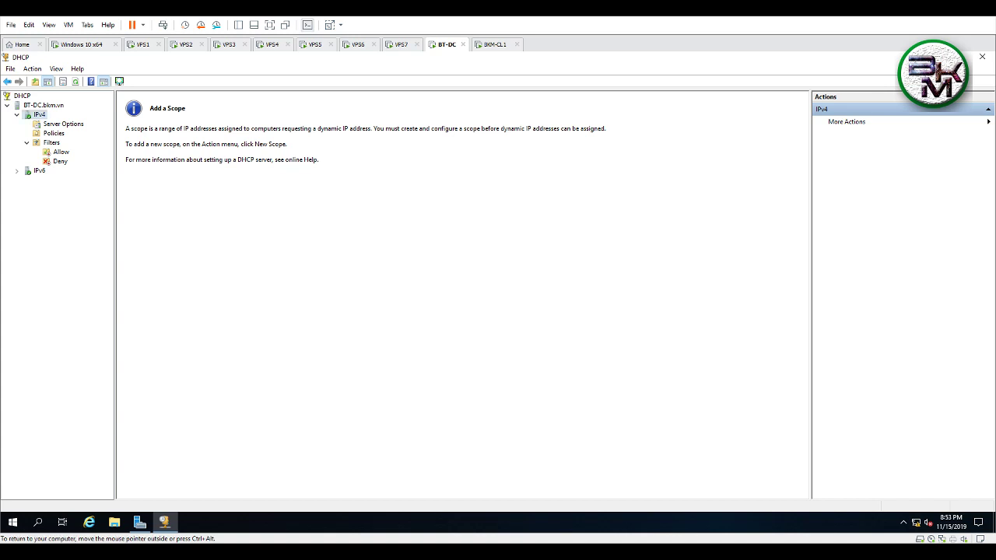
{"action": "left_click", "coordinate": [27, 143]}
{"action": "left_click", "coordinate": [63, 124]}
{"action": "left_click", "coordinate": [39, 115]}
- Start a new IPv4 scope named "Network BKM" and continue to its IP address range
{"action": "right_click", "coordinate": [39, 114]}
{"action": "left_click", "coordinate": [73, 138]}
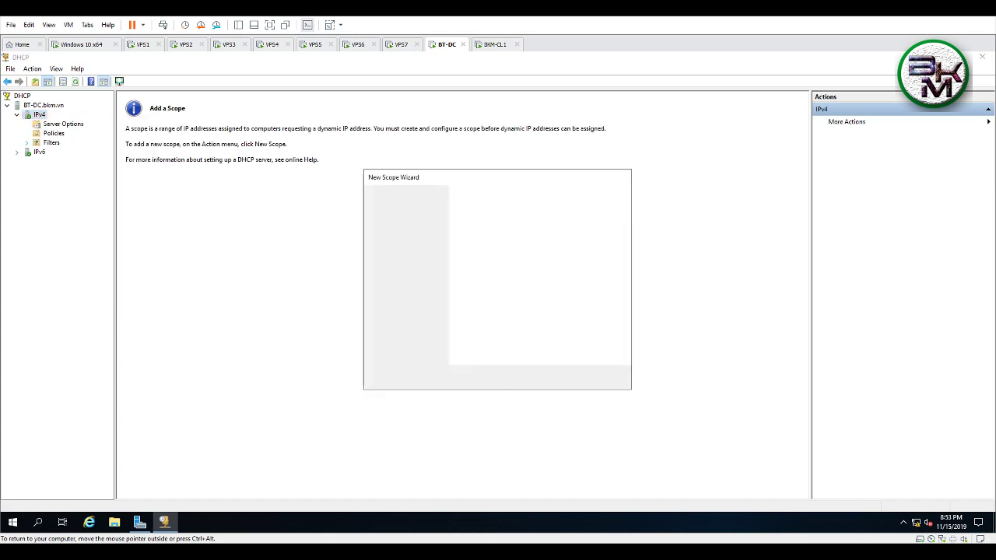
{"action": "key", "text": "Return"}
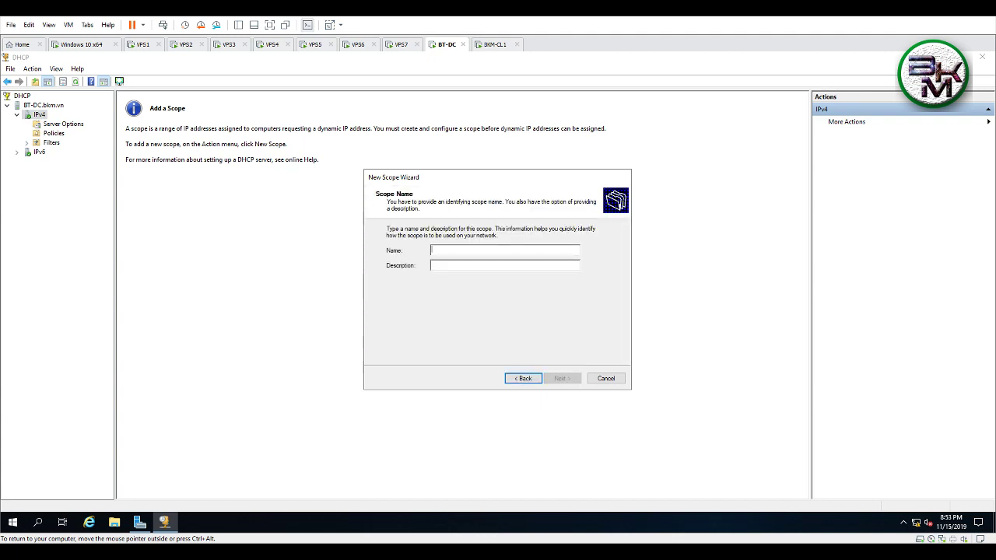
{"action": "type", "text": "Netd"}
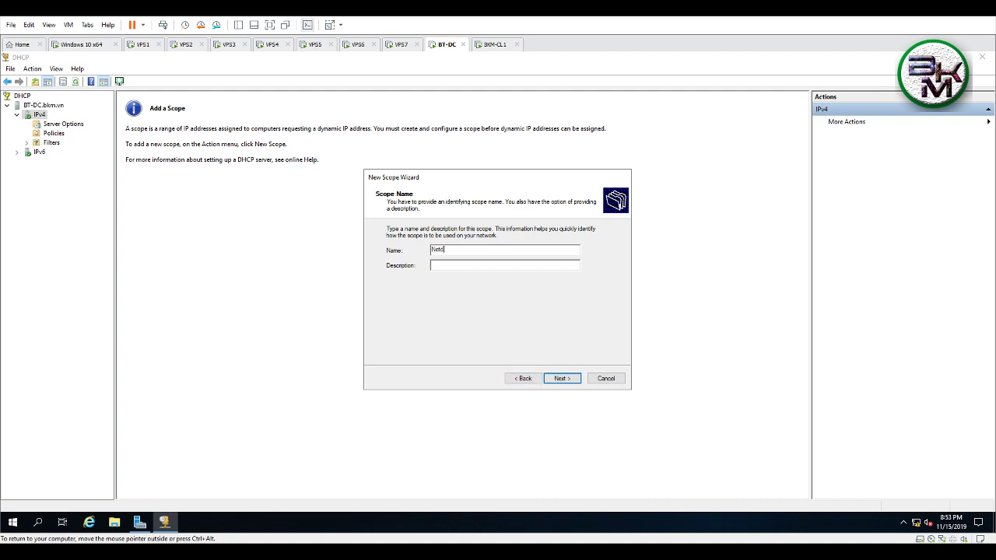
{"action": "type", "text": "ork BKM"}
{"action": "key", "text": "BackSpace"}
{"action": "type", "text": "w"}
{"action": "left_click", "coordinate": [562, 379]}
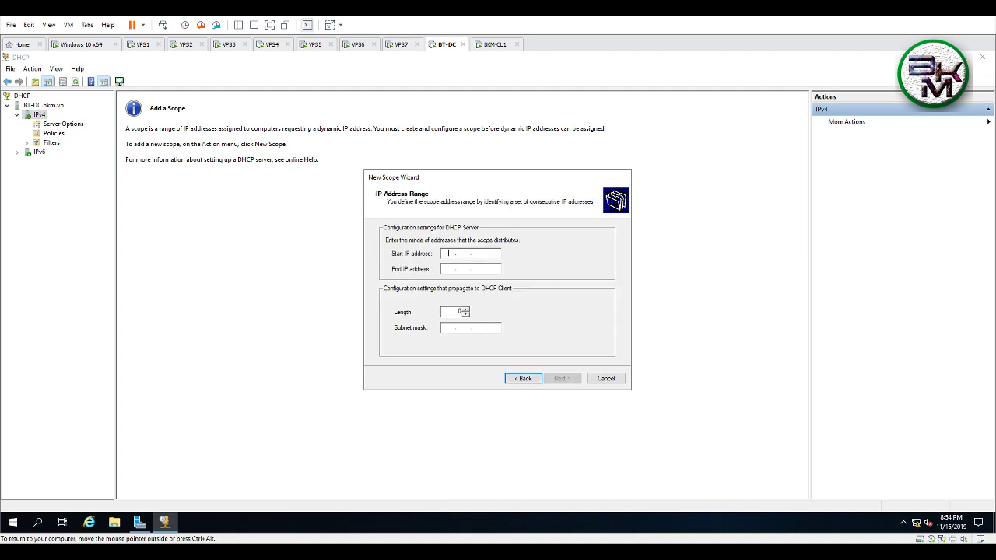
- Go back to the scope name page, review the name "Network BKM" and return to the IP address range
{"action": "key", "text": "ctrl+alt"}
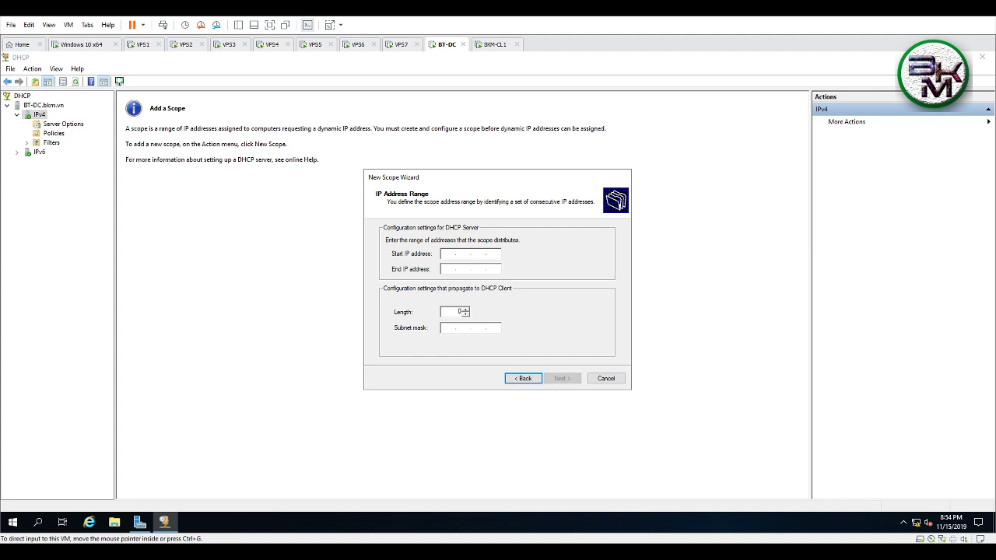
{"action": "key", "text": "ctrl+g"}
{"action": "left_click", "coordinate": [523, 378]}
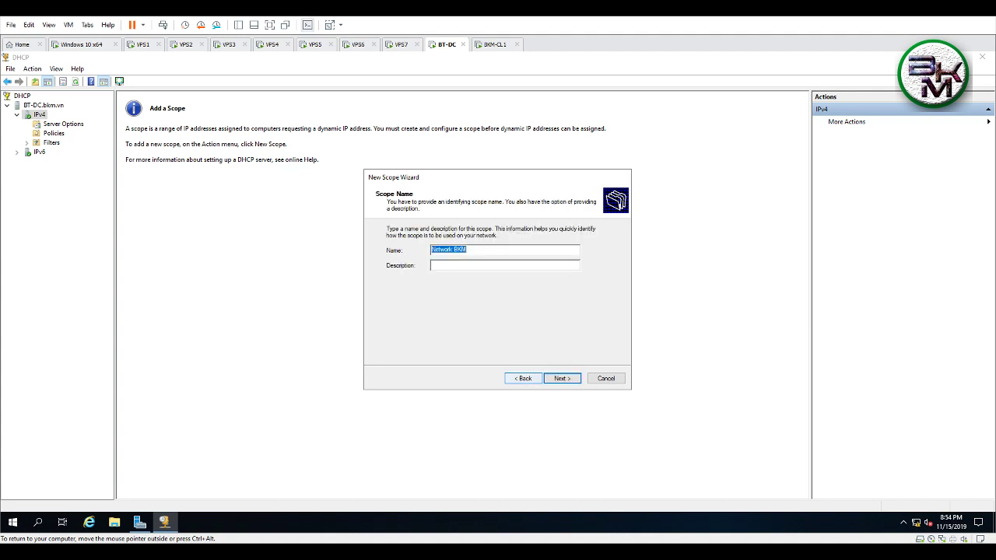
{"action": "key", "text": "ctrl+alt"}
{"action": "key", "text": "End"}
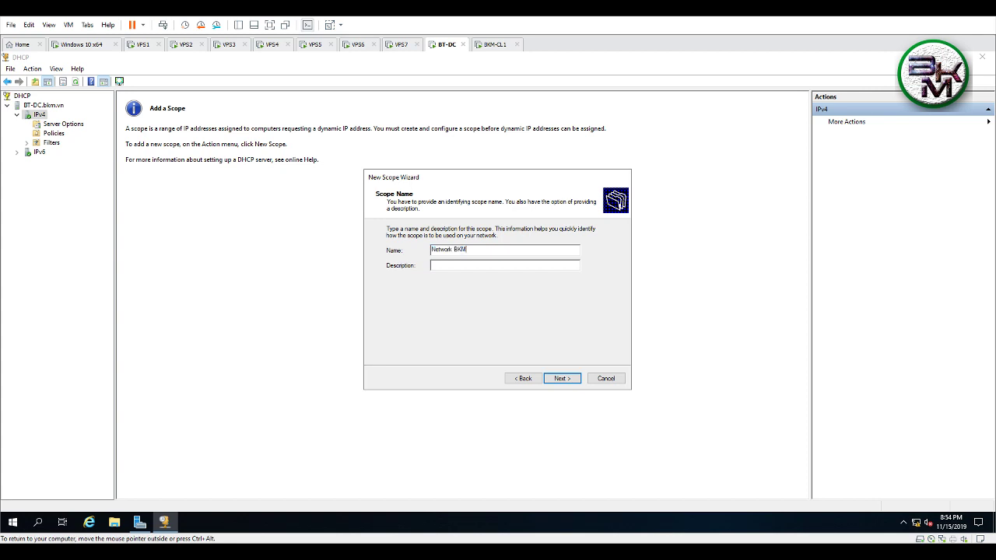
{"action": "key", "text": "ctrl+shift+Left"}
{"action": "key", "text": "ctrl+shift+Left"}
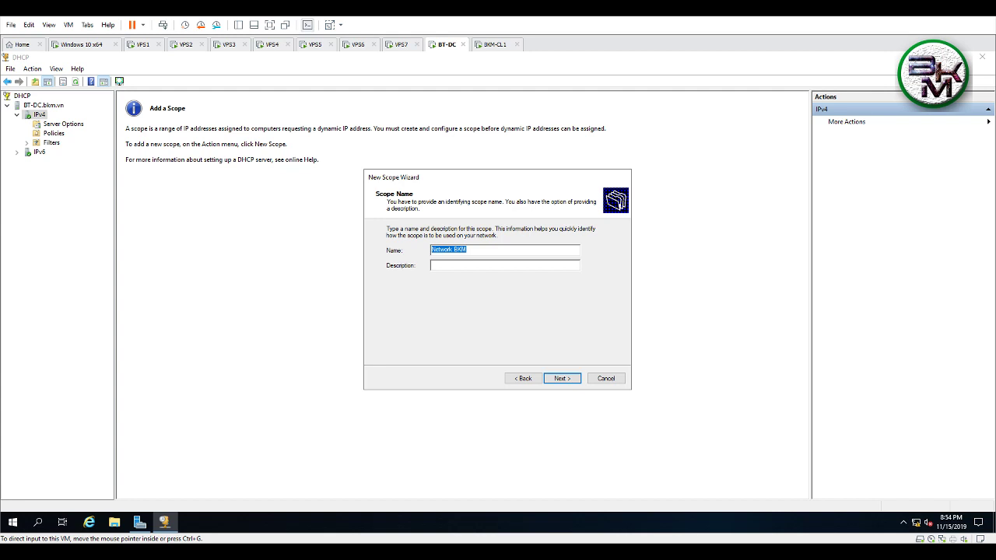
{"action": "key", "text": "Return"}
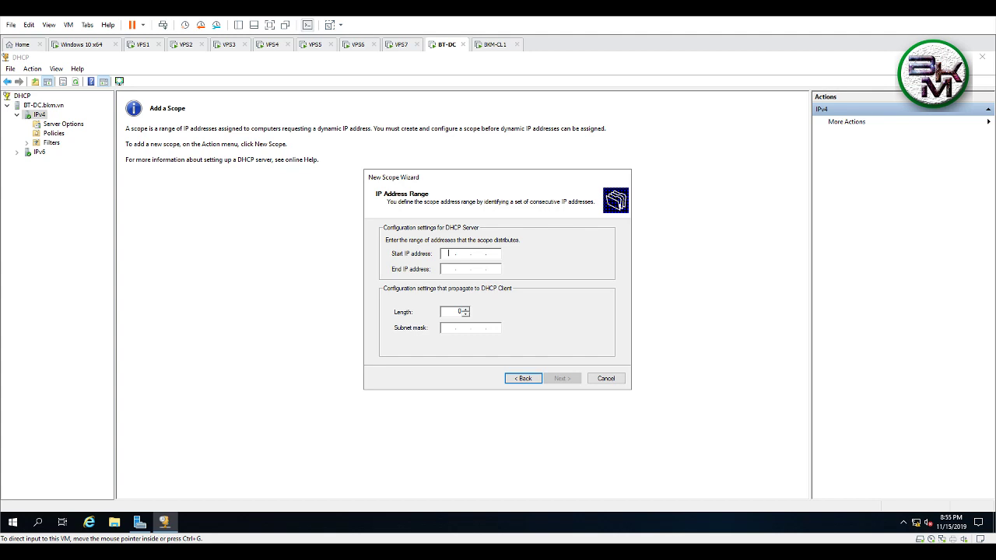
- Set the scope's address range to 10.10.0.1 through 10.10.0.200 with subnet mask length 16, and continue to the exclusions
{"action": "type", "text": "10 . 1"}
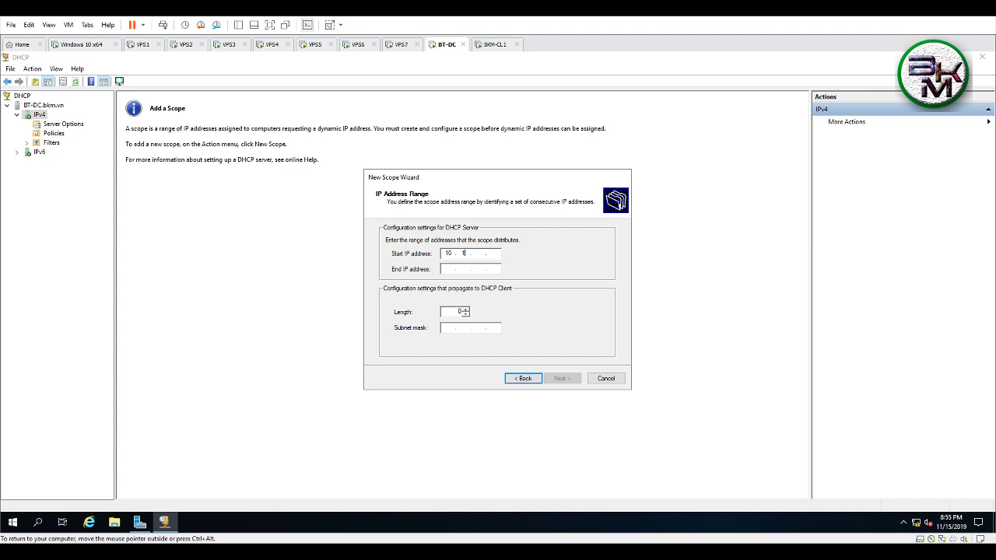
{"action": "type", "text": "0 . 0 ."}
{"action": "key", "text": "Tab"}
{"action": "type", "text": "10 . 10 . 0 "}
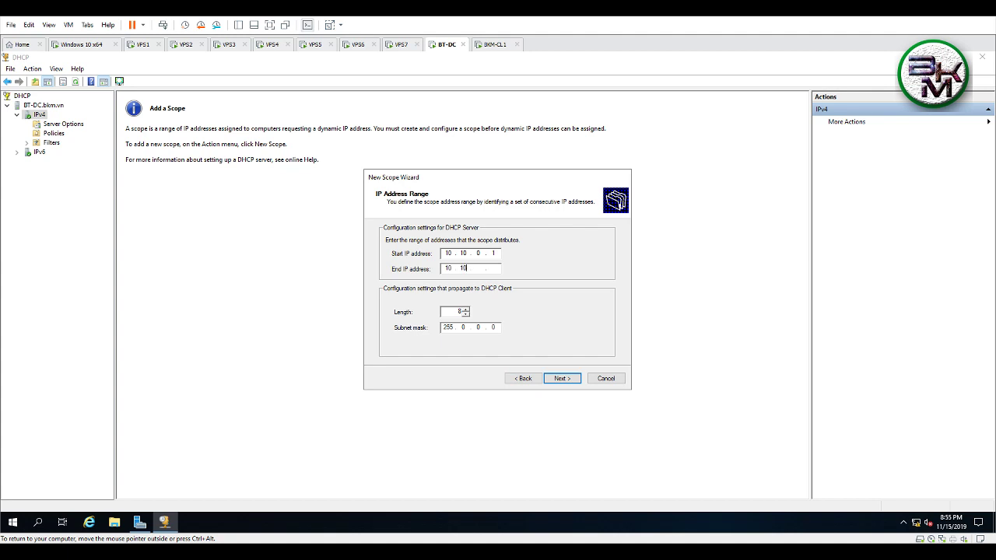
{"action": "type", "text": ". 200"}
{"action": "key", "text": "Tab"}
{"action": "type", "text": "16"}
{"action": "left_click", "coordinate": [561, 378]}
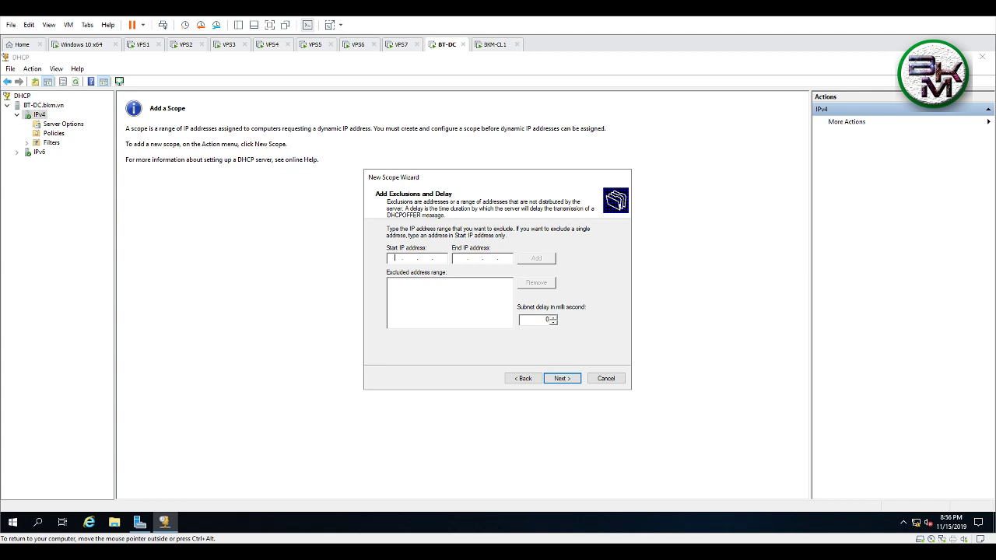
- Exclude the addresses 10.10.0.1 to 10.10.0.20 from the scope and continue to the lease duration
{"action": "key", "text": "ctrl+alt"}
{"action": "type", "text": "10"}
{"action": "type", "text": ".10.0."}
{"action": "type", "text": "10.0"}
{"action": "type", "text": "10.0.20"}
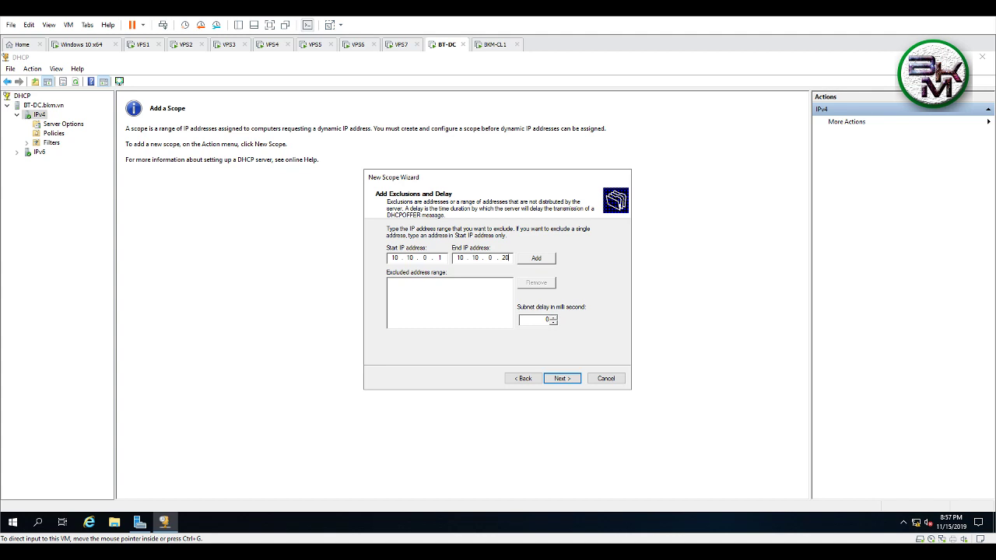
{"action": "key", "text": "Tab"}
{"action": "key", "text": "Return"}
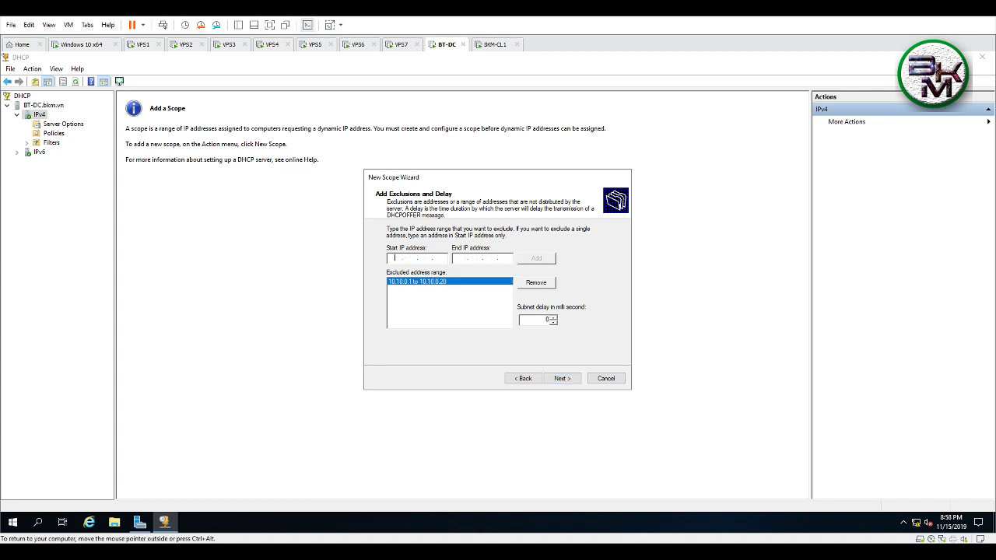
{"action": "key", "text": "Return"}
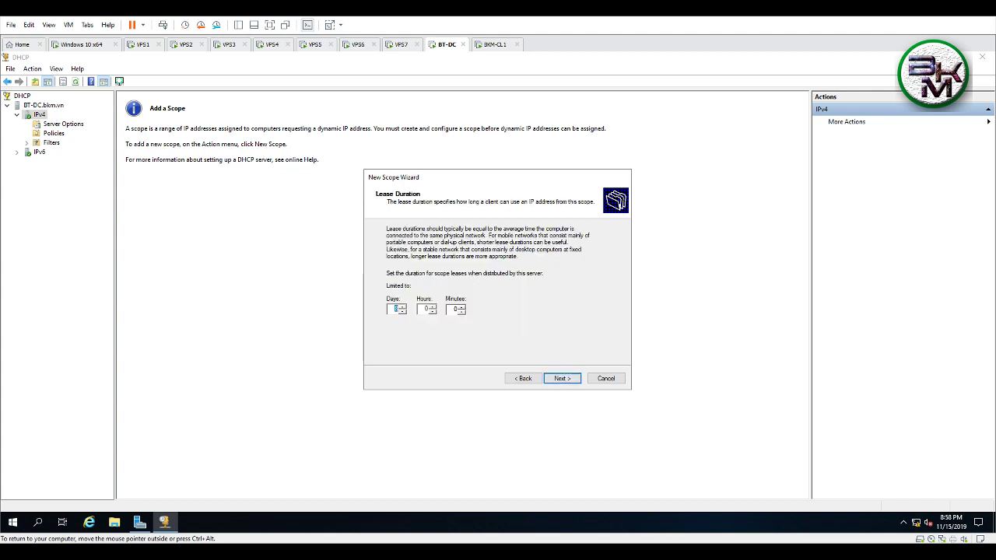
- Accept the default lease duration and choose to configure the scope's DHCP options now
{"action": "key", "text": "ctrl+alt"}
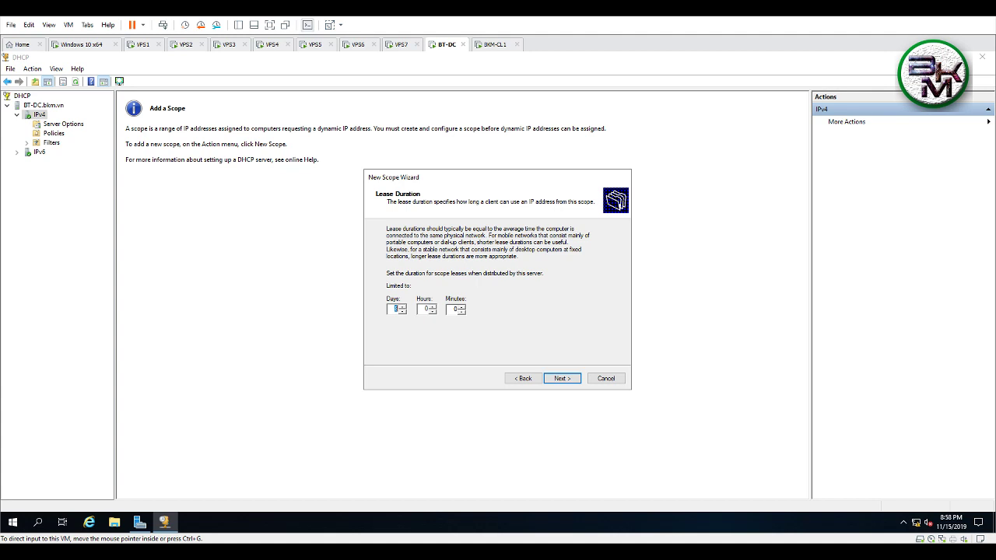
{"action": "left_click", "coordinate": [562, 379]}
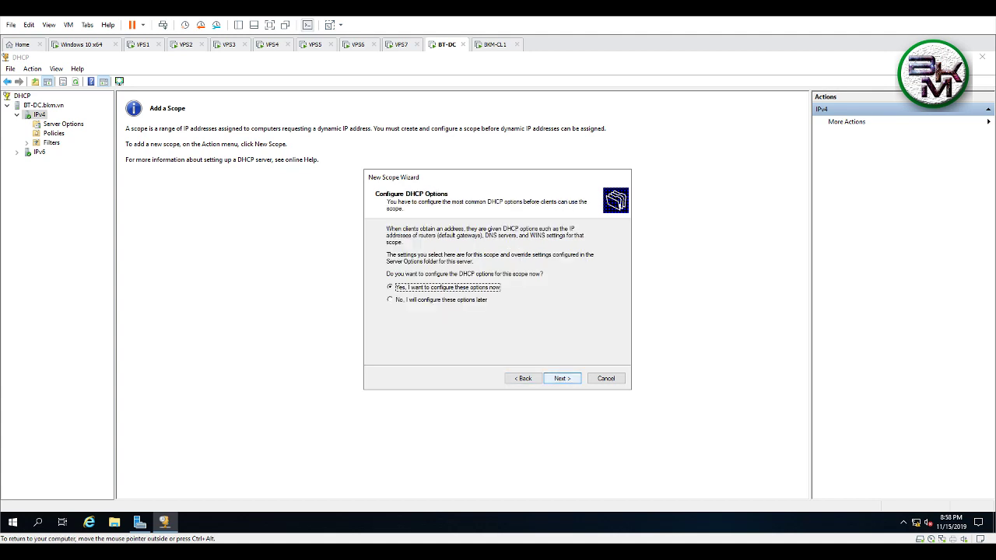
{"action": "left_click", "coordinate": [562, 378]}
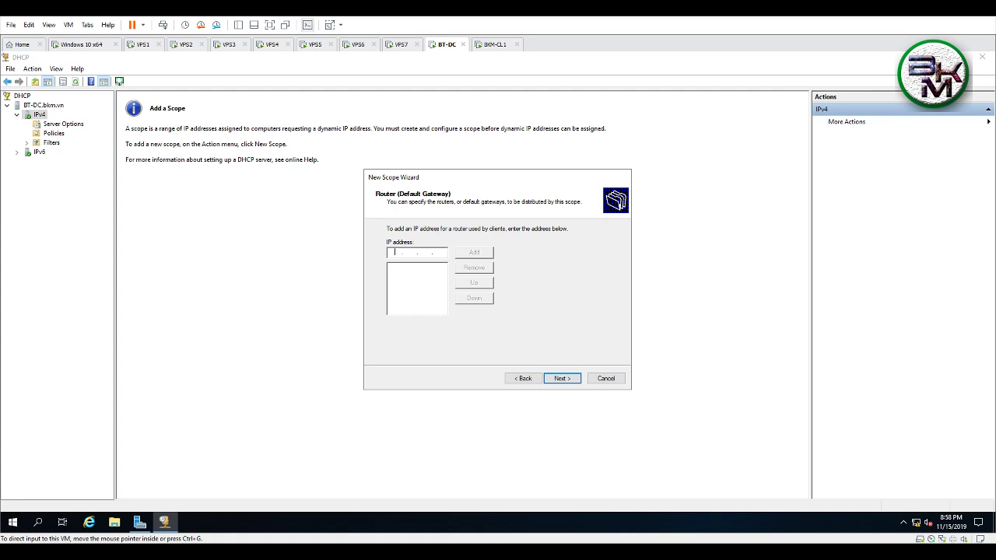
- Add 10.10.0.1 as the scope's default gateway and continue to the domain name and DNS servers
{"action": "key", "text": "ctrl+g"}
{"action": "type", "text": "10.10."}
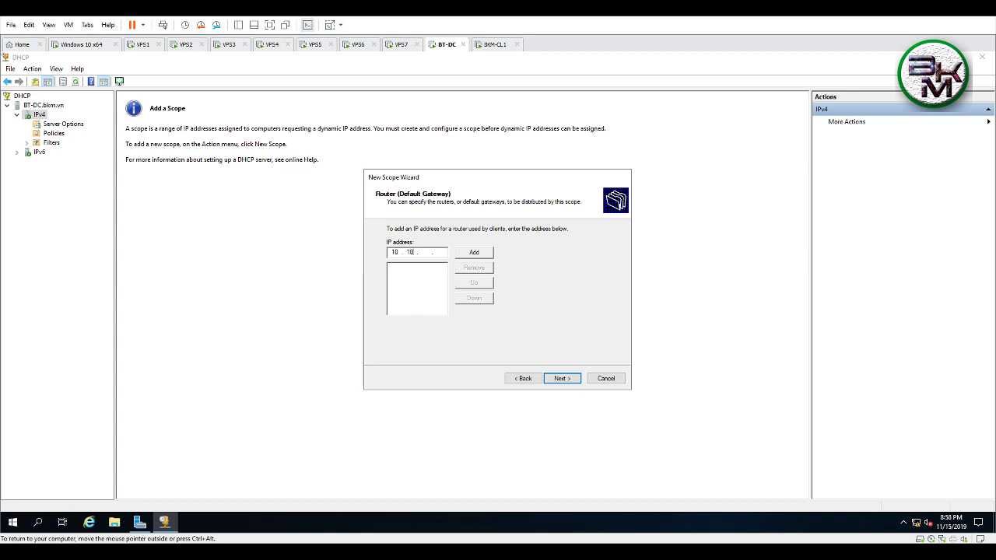
{"action": "type", "text": "0.1"}
{"action": "key", "text": "Return"}
{"action": "key", "text": "Return"}
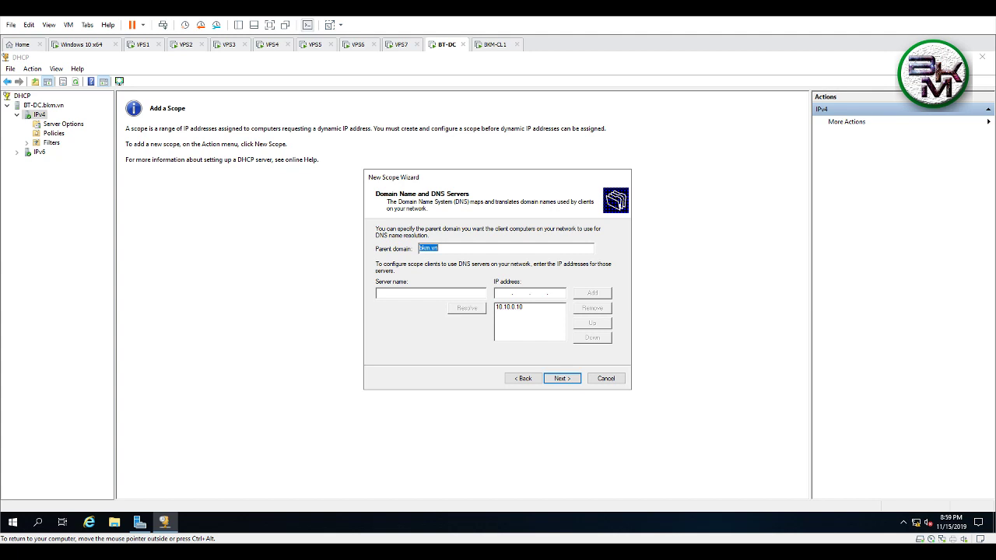
- Keep the proposed DNS settings and no WINS servers, and finish the wizard with the scope activated now
{"action": "left_click", "coordinate": [530, 307]}
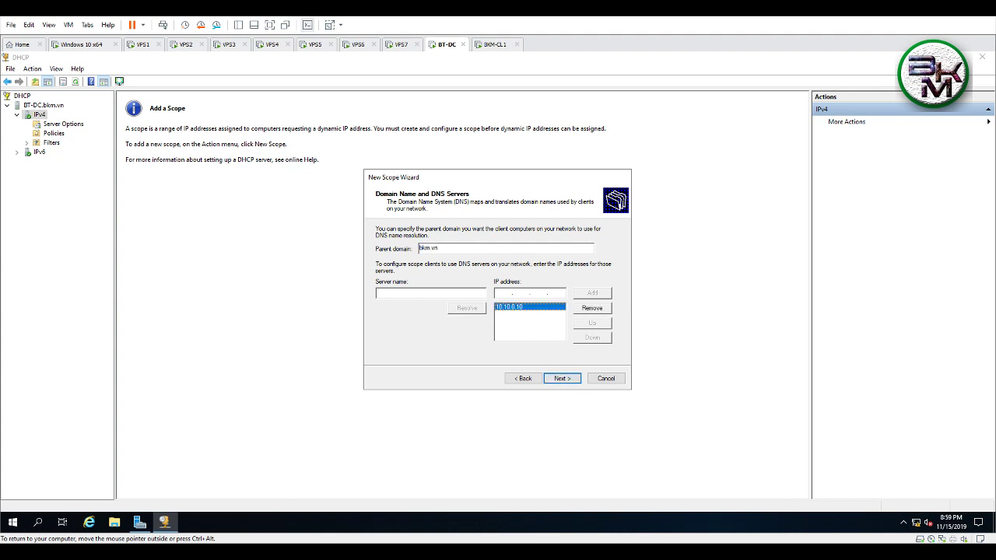
{"action": "key", "text": "Return"}
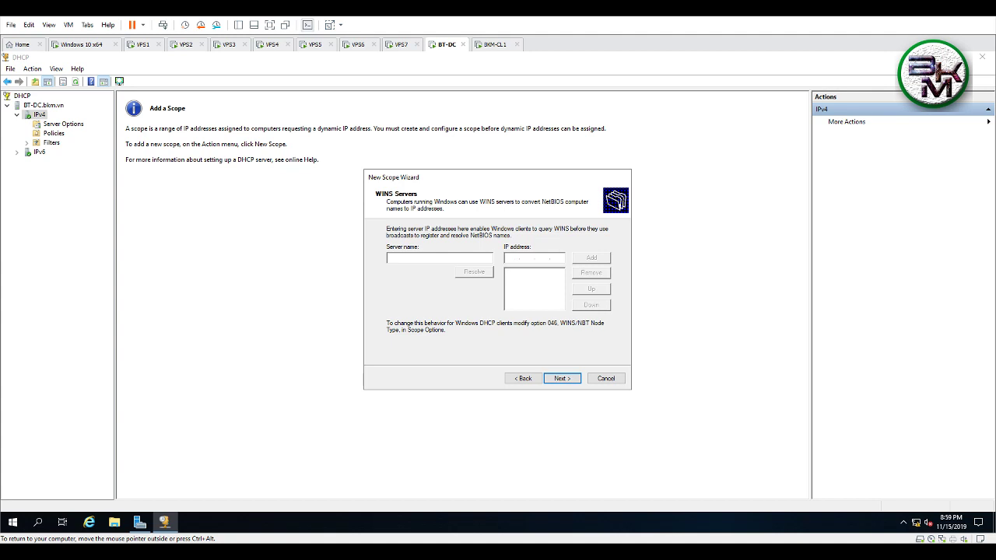
{"action": "key", "text": "Return"}
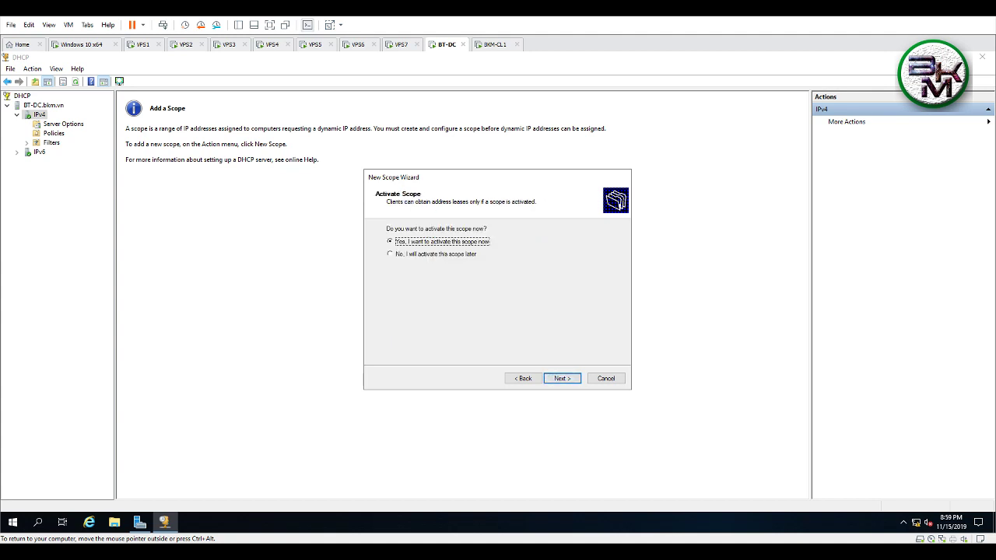
{"action": "key", "text": "Return"}
{"action": "key", "text": "Return"}
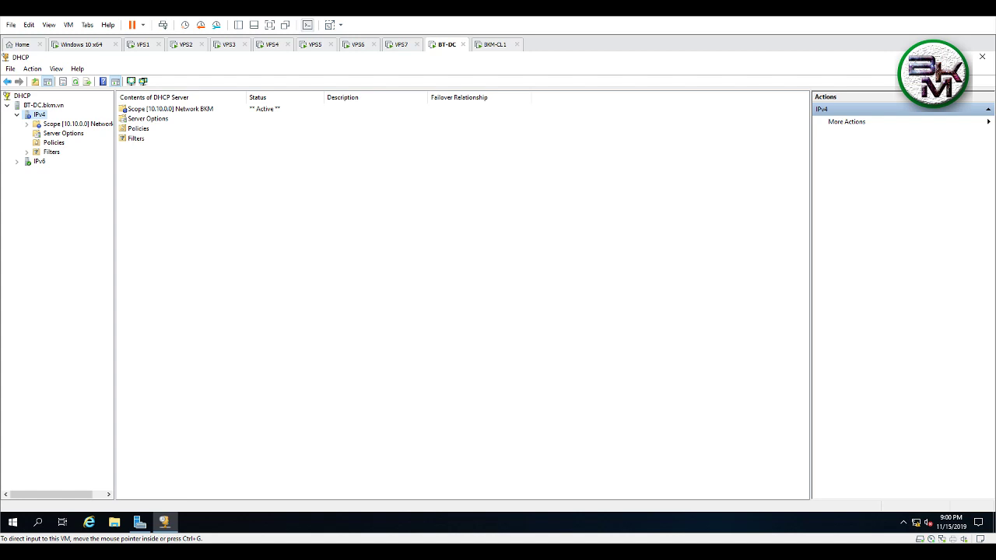
- Select the Network BKM scope in the console tree and view its contents
{"action": "double_click", "coordinate": [76, 123]}
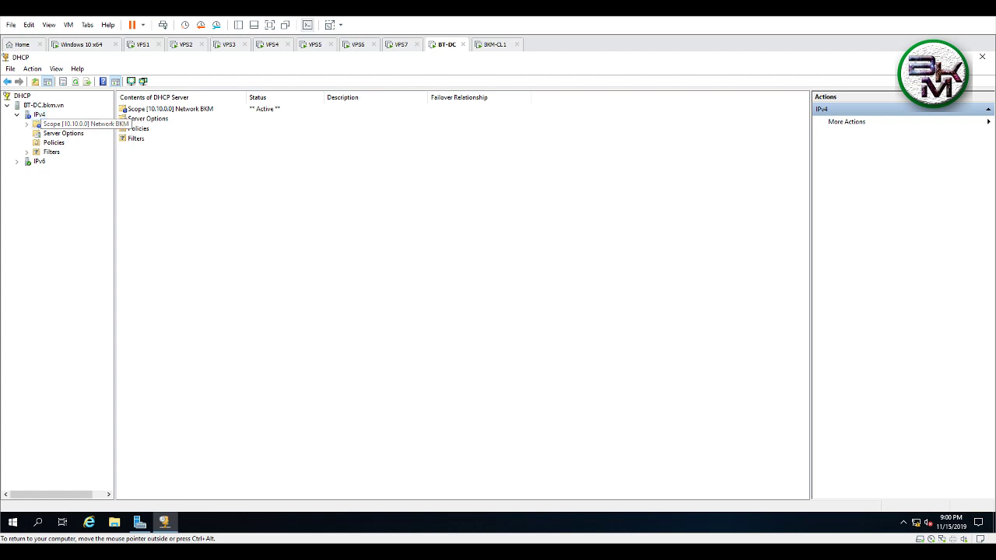
{"action": "key", "text": "Left"}
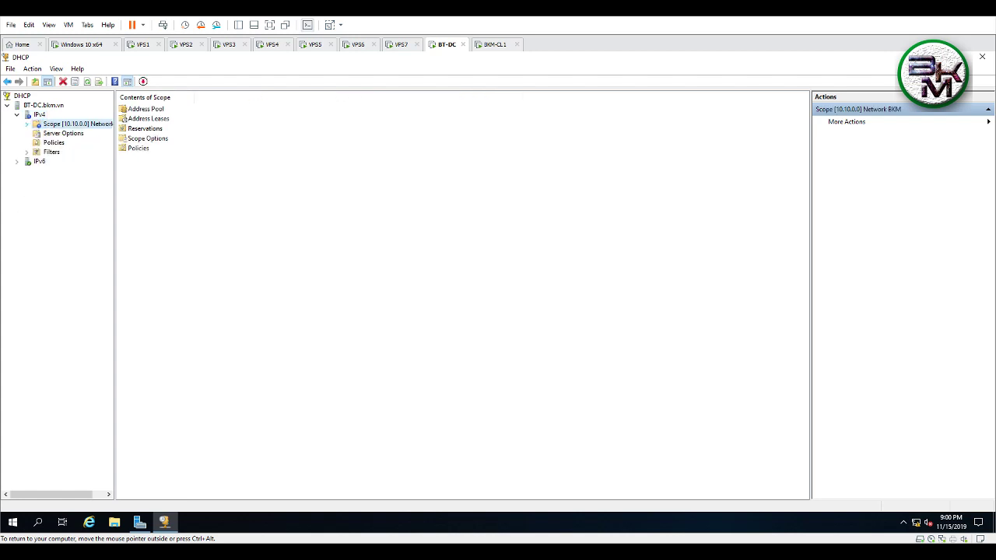
{"action": "key", "text": "Down"}
{"action": "key", "text": "Up"}
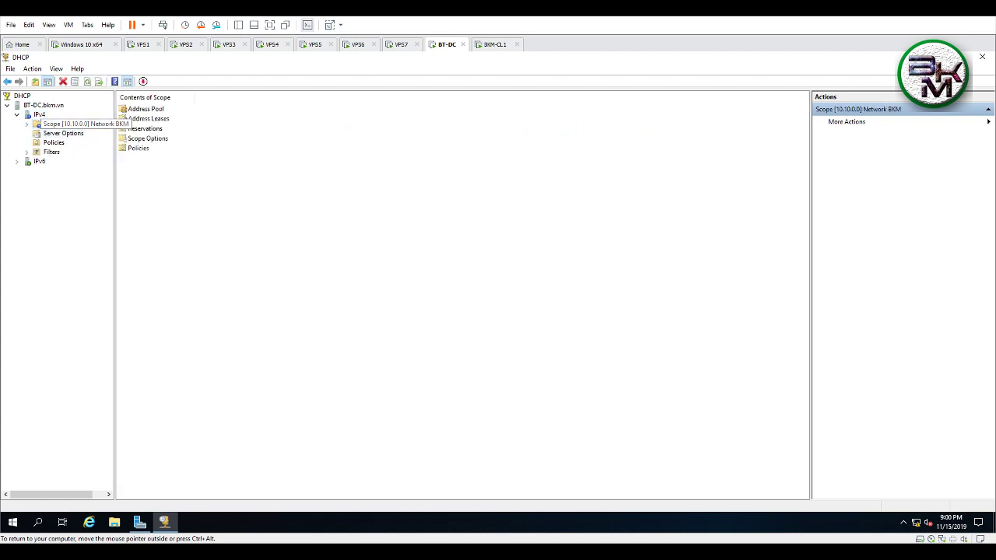
- Refresh the IPv4 node of the DHCP server
{"action": "key", "text": "Up"}
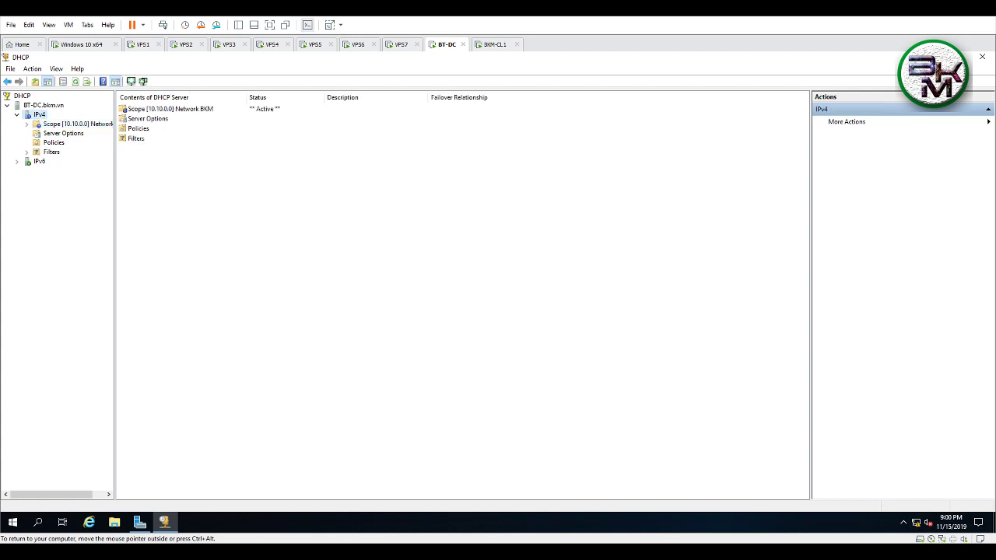
{"action": "key", "text": "shift+F10"}
{"action": "key", "text": "Up"}
{"action": "key", "text": "Up"}
{"action": "key", "text": "Up"}
{"action": "key", "text": "Up"}
{"action": "key", "text": "Up"}
{"action": "key", "text": "Up"}
{"action": "key", "text": "Down"}
{"action": "key", "text": "Down"}
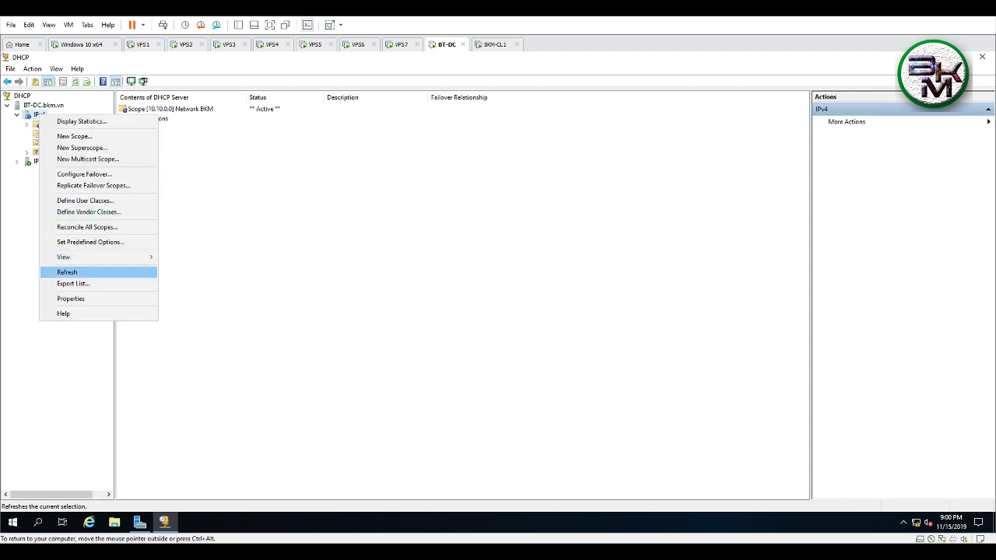
{"action": "key", "text": "Return"}
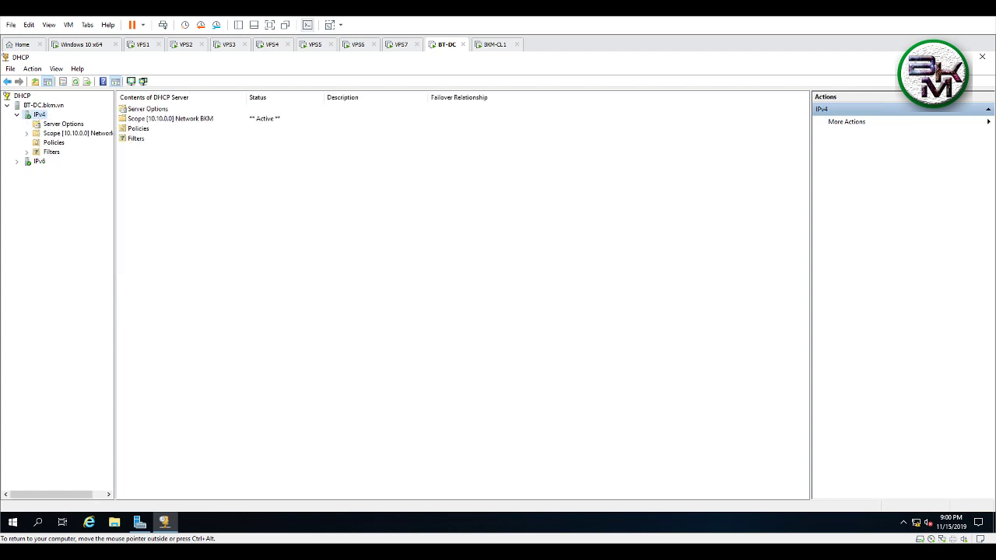
- Expand the Network BKM scope and examine its Address Pool and Address Leases
{"action": "key", "text": "Down"}
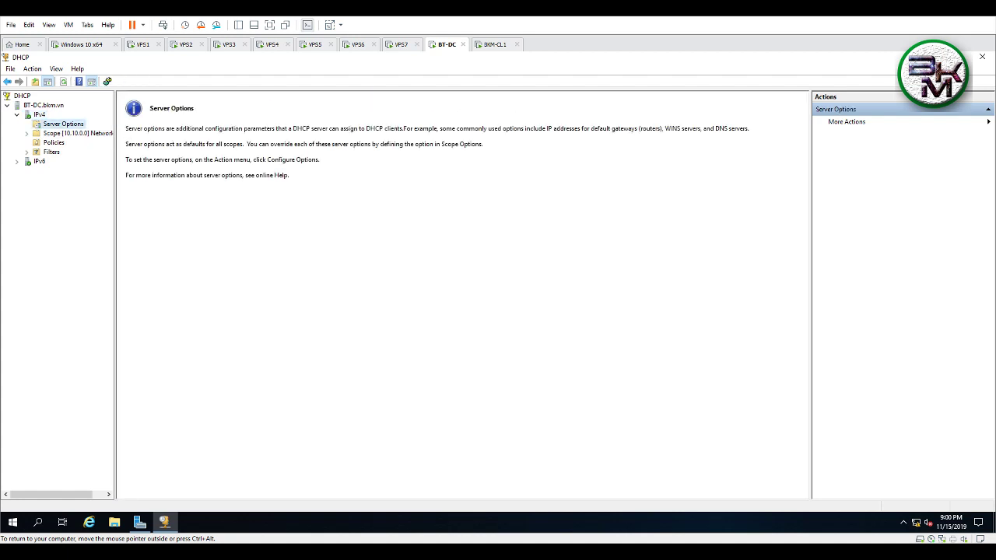
{"action": "key", "text": "Down"}
{"action": "key", "text": "Right"}
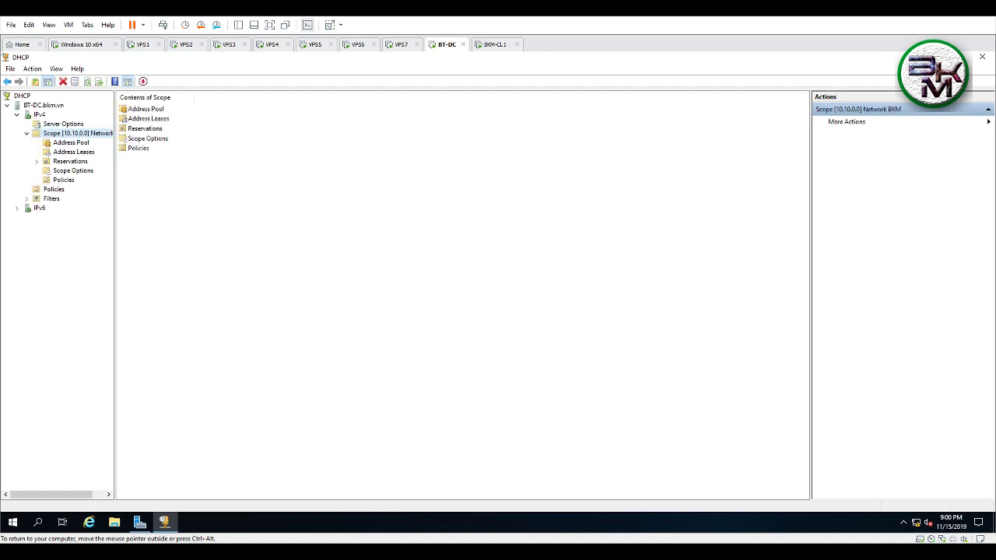
{"action": "left_click", "coordinate": [71, 142]}
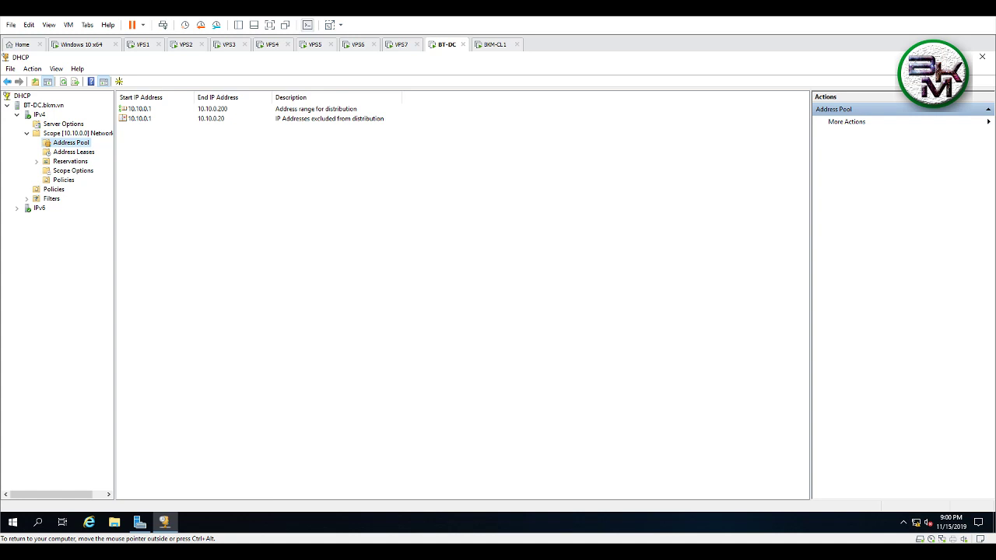
{"action": "key", "text": "Down"}
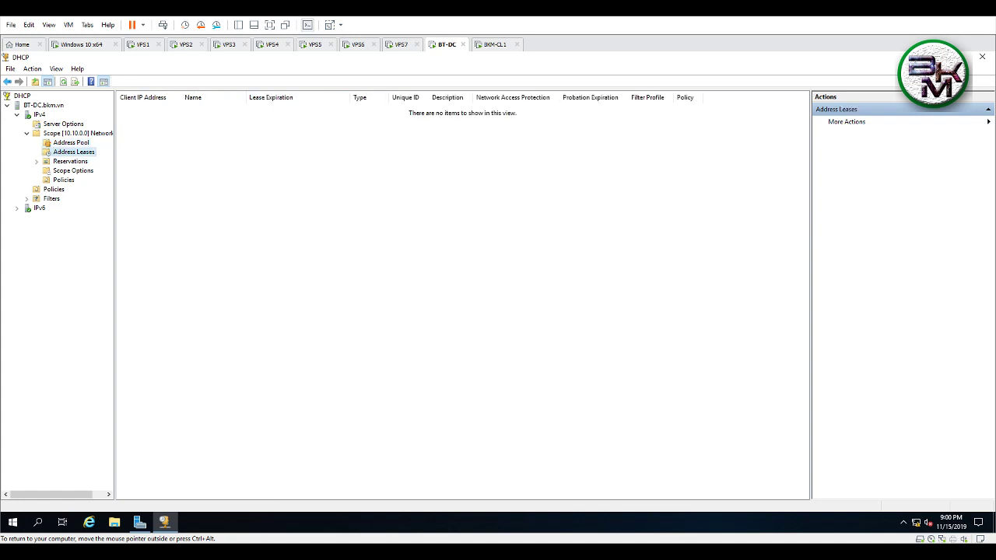
{"action": "key", "text": "Up"}
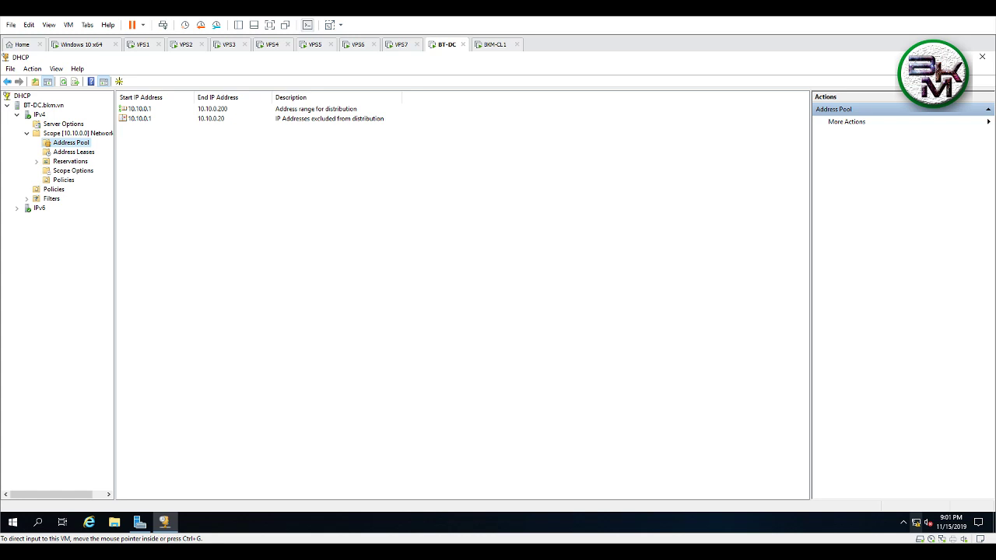
- Set the default gateway in the server's Ethernet0 IPv4 properties to 10.10.0.1 and close the network settings windows
{"action": "right_click", "coordinate": [916, 522]}
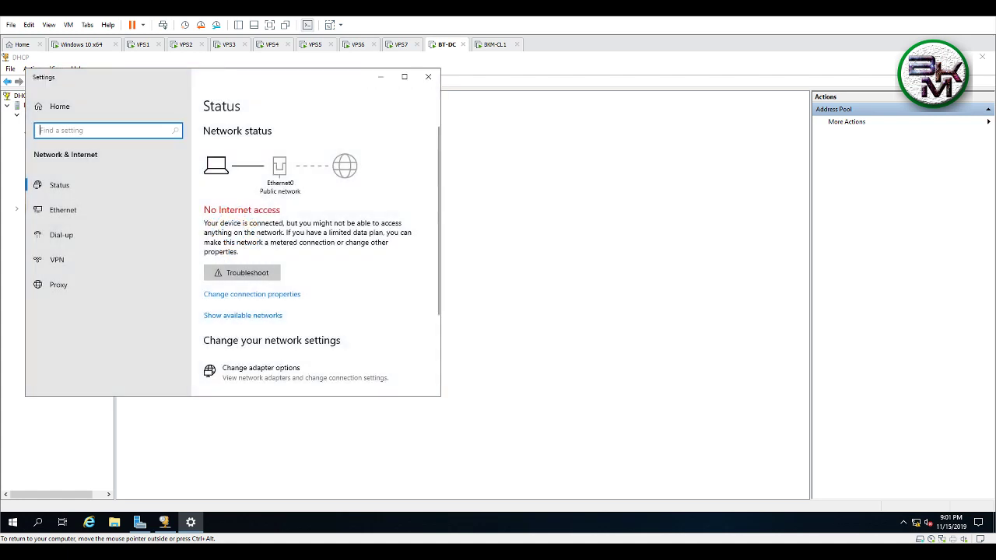
{"action": "scroll", "coordinate": [311, 272], "scroll_direction": "down", "scroll_amount": 3}
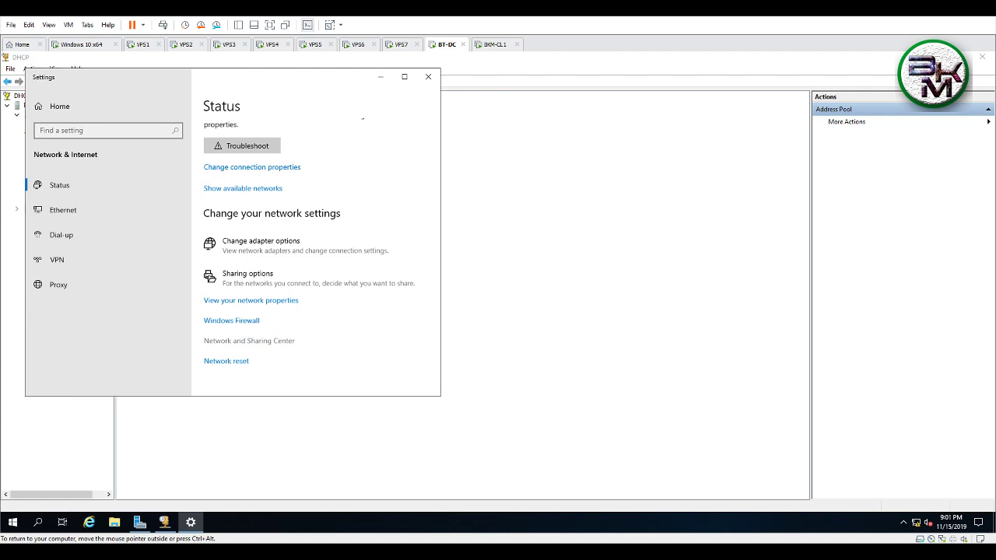
{"action": "left_click", "coordinate": [249, 341]}
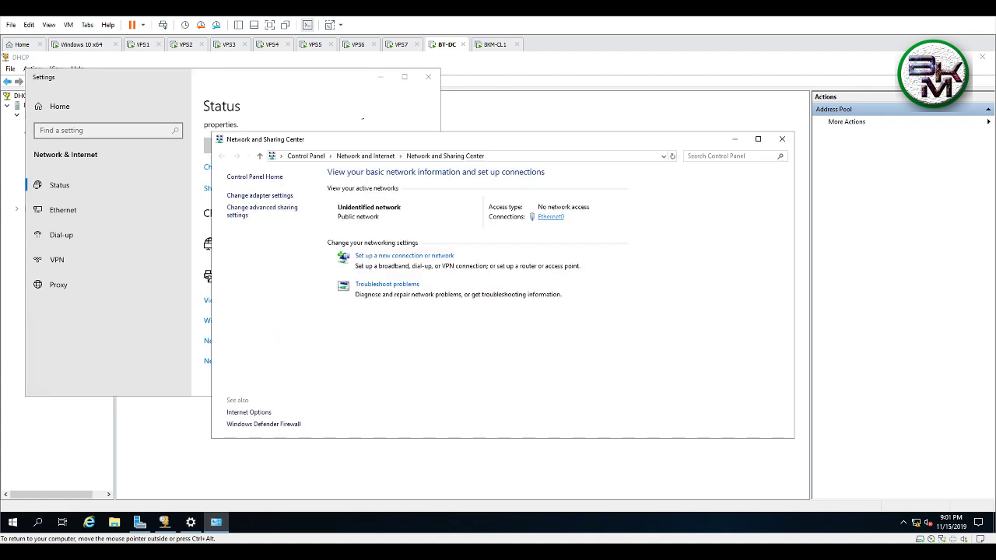
{"action": "left_click", "coordinate": [550, 216]}
{"action": "left_click", "coordinate": [437, 371]}
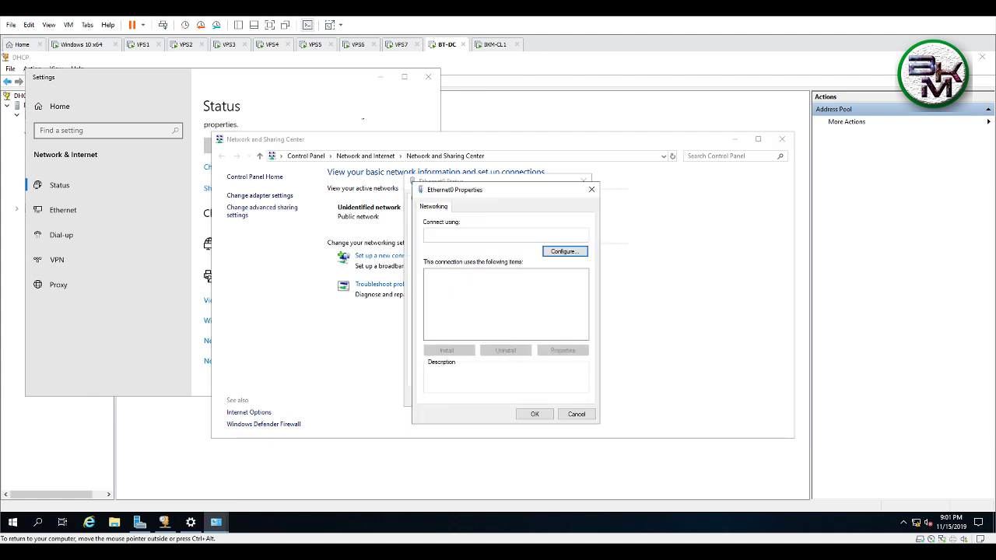
{"action": "double_click", "coordinate": [467, 300]}
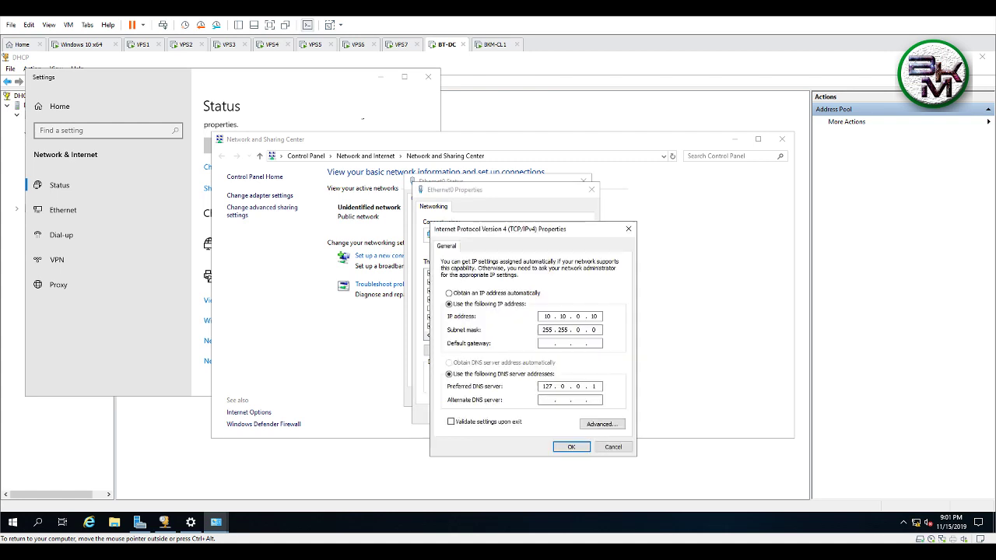
{"action": "type", "text": "10 . 10 . 0 . 1"}
{"action": "left_click", "coordinate": [571, 447]}
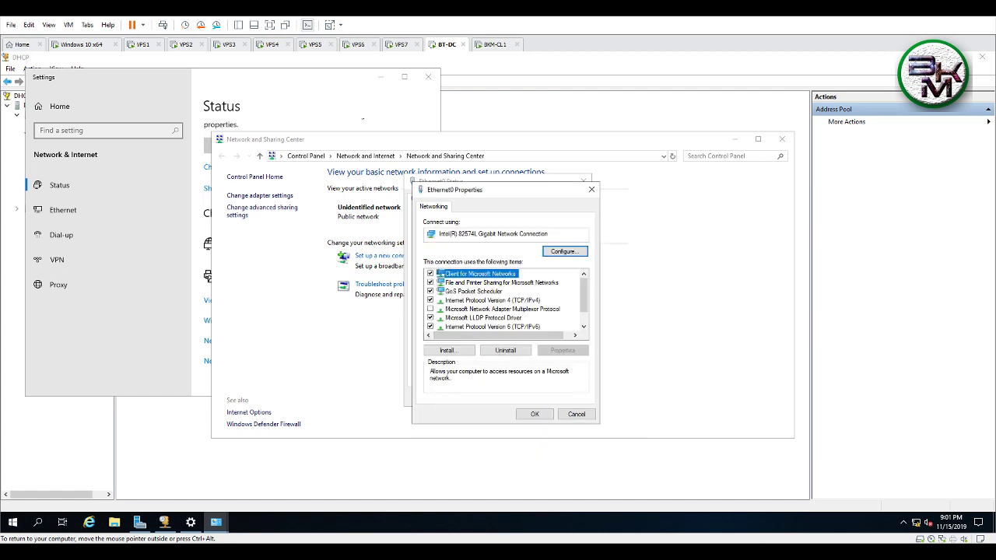
{"action": "left_click", "coordinate": [535, 414]}
{"action": "left_click", "coordinate": [569, 397]}
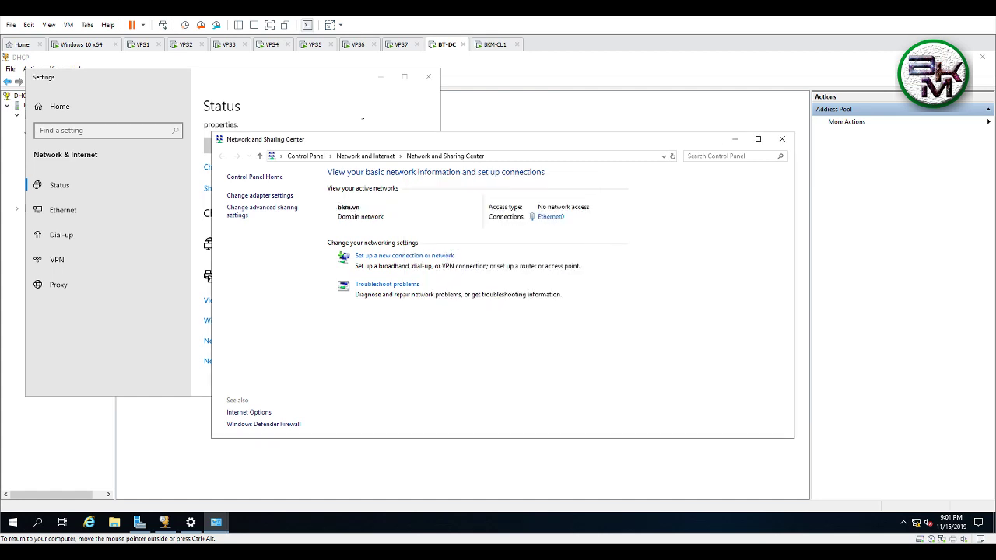
{"action": "left_click", "coordinate": [782, 138]}
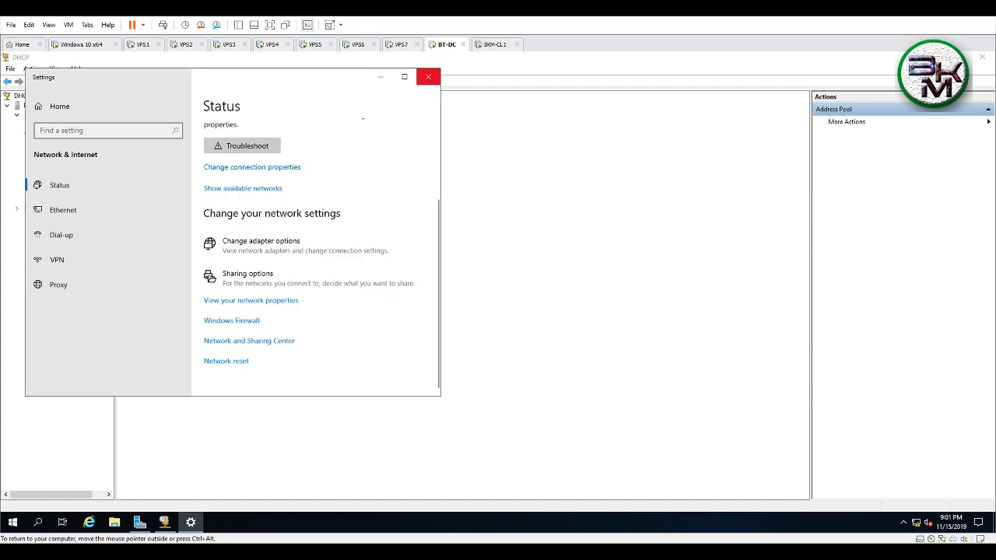
{"action": "left_click", "coordinate": [428, 76]}
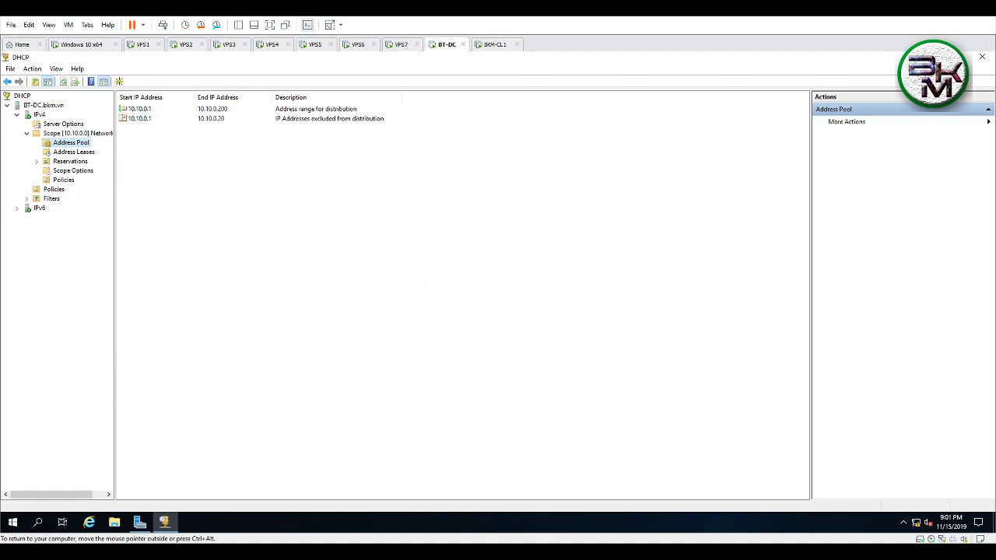
- Refresh the IPv4 node and examine the Network BKM scope's address pool, address leases, scope options and policies
{"action": "right_click", "coordinate": [39, 115]}
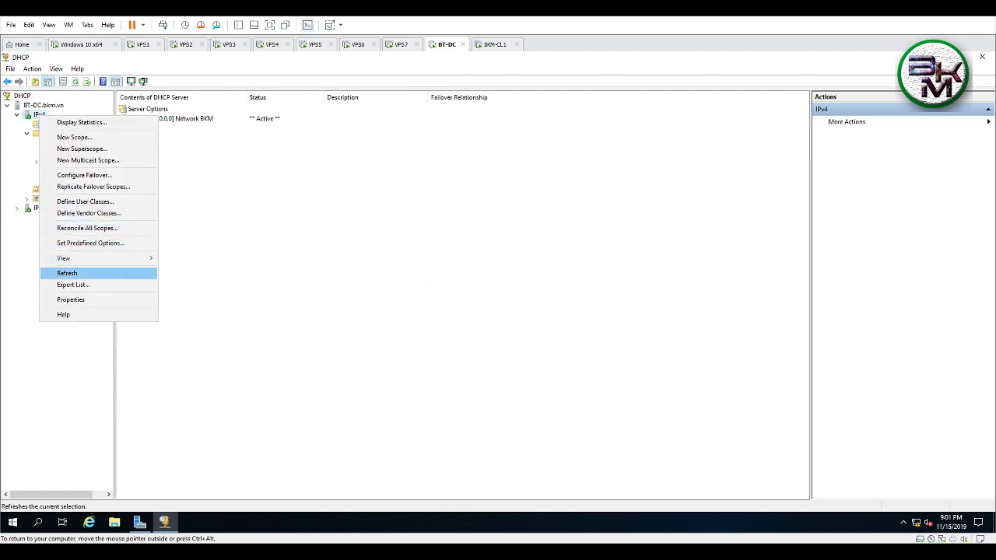
{"action": "key", "text": "Return"}
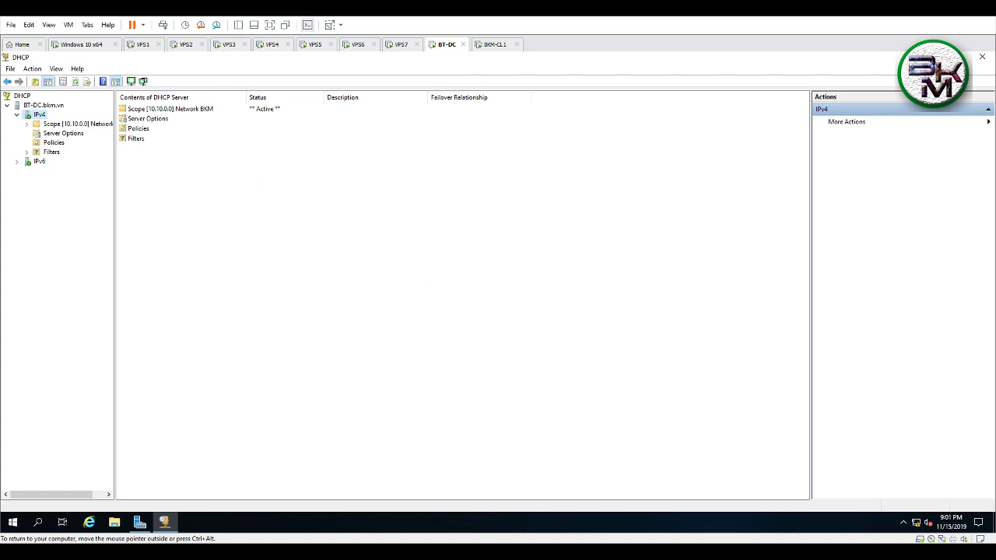
{"action": "double_click", "coordinate": [63, 124]}
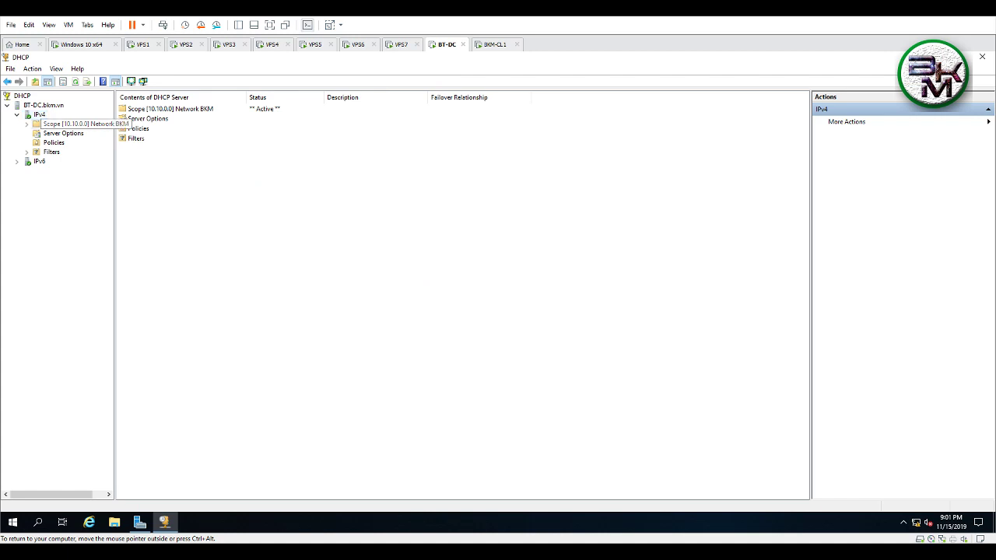
{"action": "left_click", "coordinate": [74, 143]}
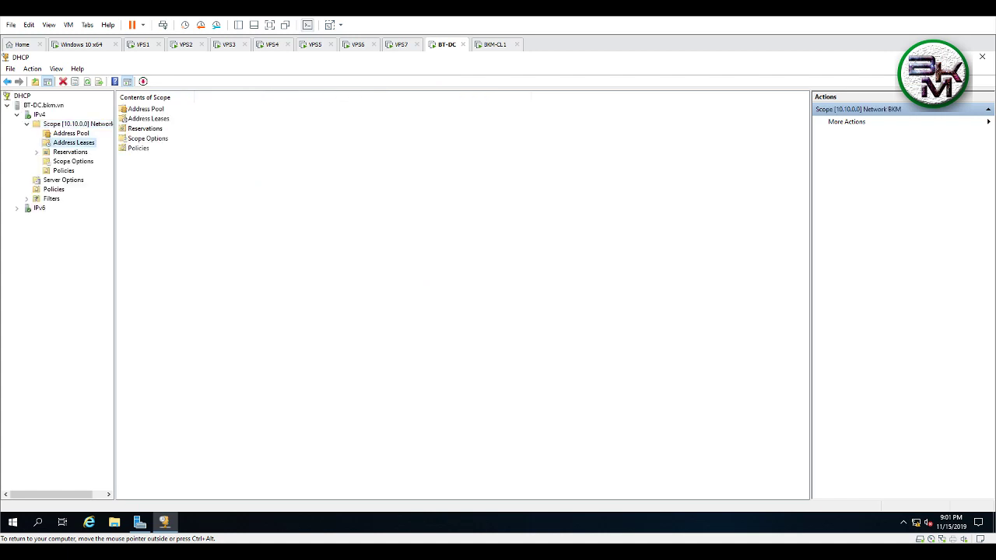
{"action": "left_click", "coordinate": [71, 133]}
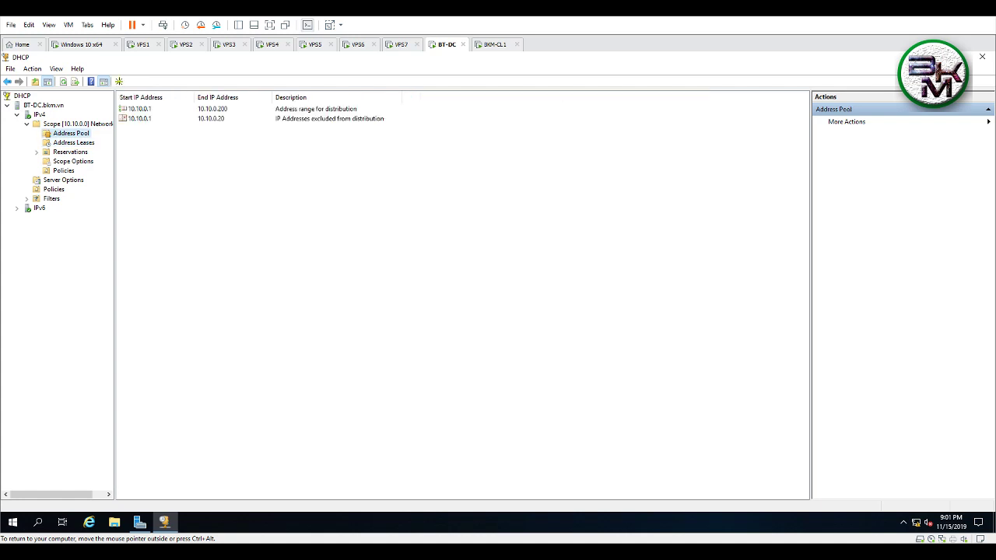
{"action": "left_click", "coordinate": [73, 142]}
{"action": "left_click", "coordinate": [73, 161]}
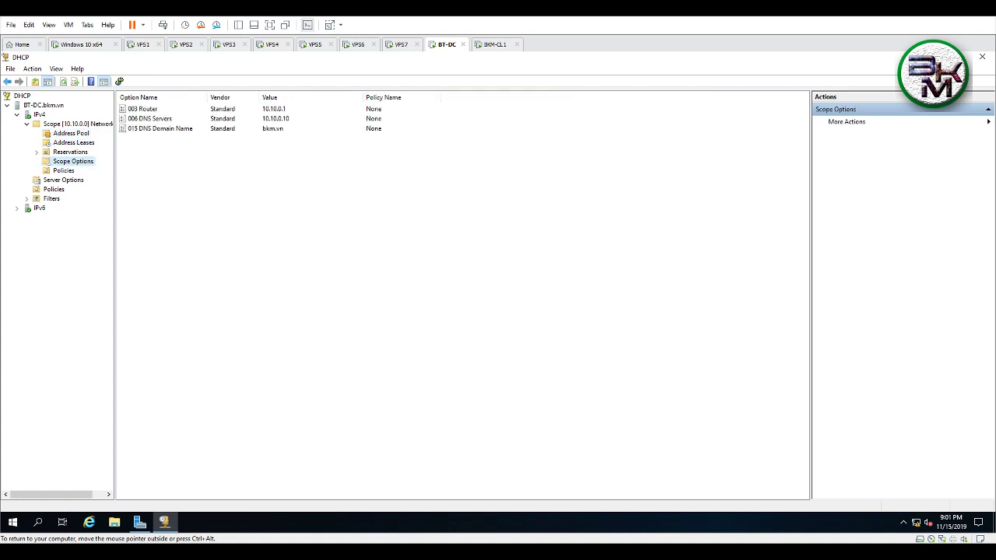
{"action": "left_click", "coordinate": [63, 171]}
{"action": "key", "text": "Up"}
{"action": "key", "text": "Up"}
{"action": "key", "text": "Up"}
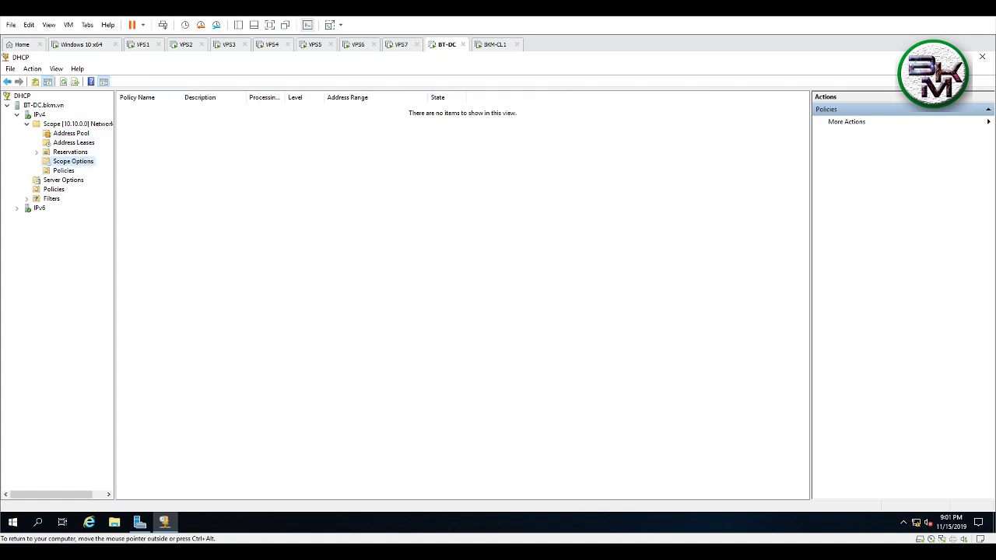
{"action": "key", "text": "Up"}
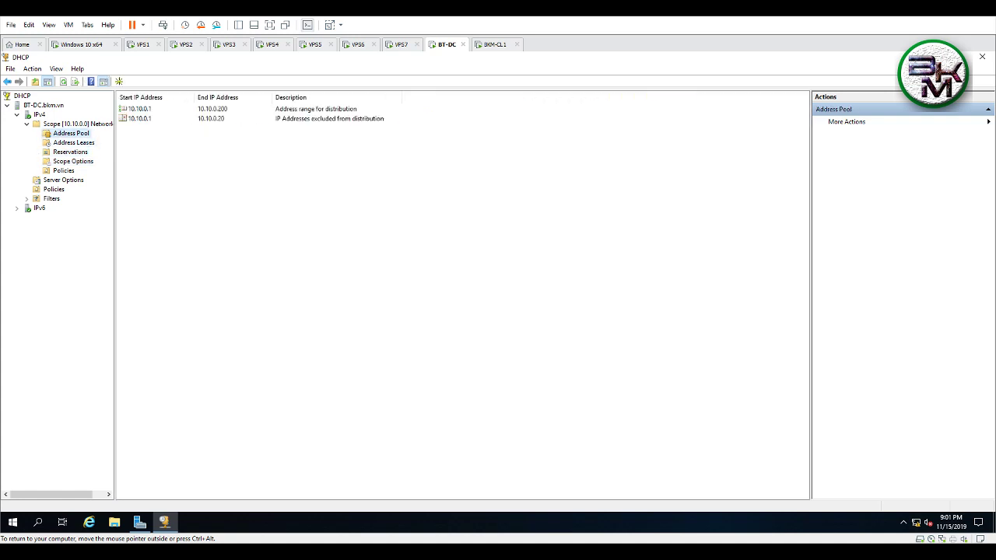
- Switch to the BKM-CL1 virtual machine, wake its screen and return to the Windows desktop
{"action": "key", "text": "ctrl+alt"}
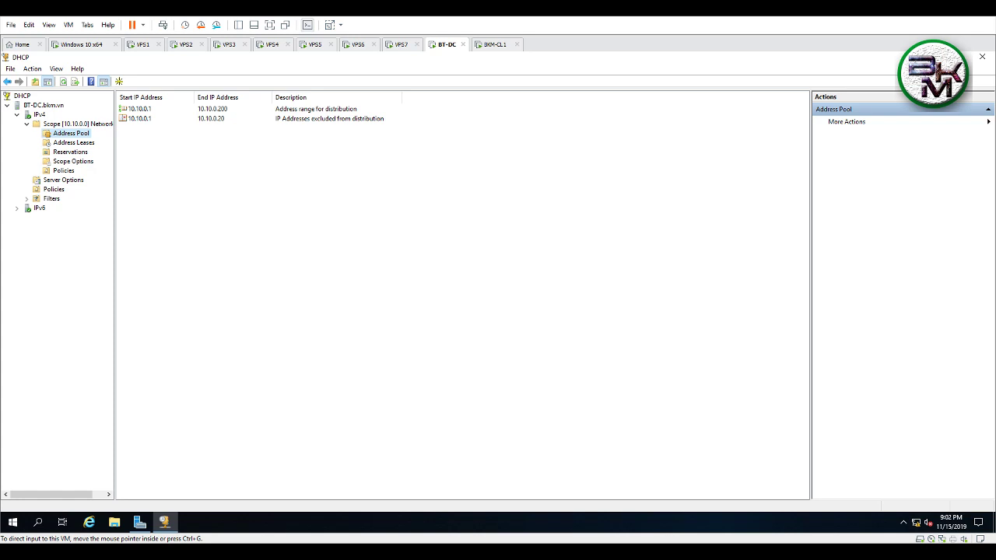
{"action": "key", "text": "ctrl+Tab"}
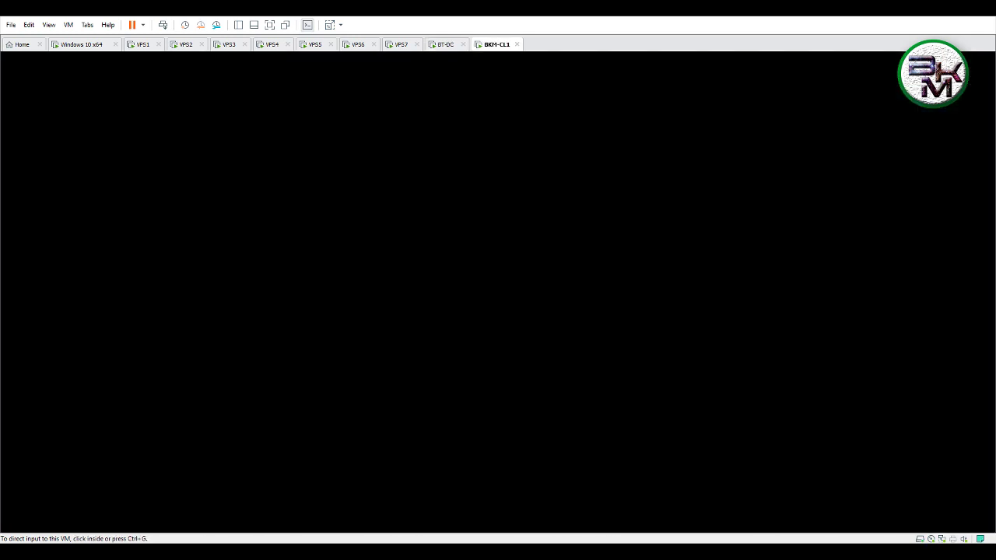
{"action": "key", "text": "ctrl+alt+Insert"}
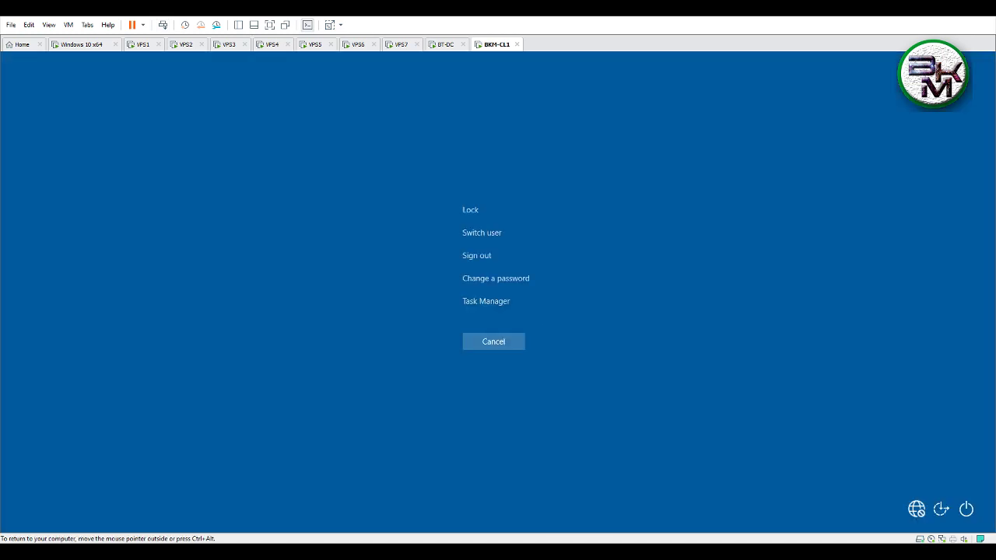
{"action": "left_click", "coordinate": [493, 342]}
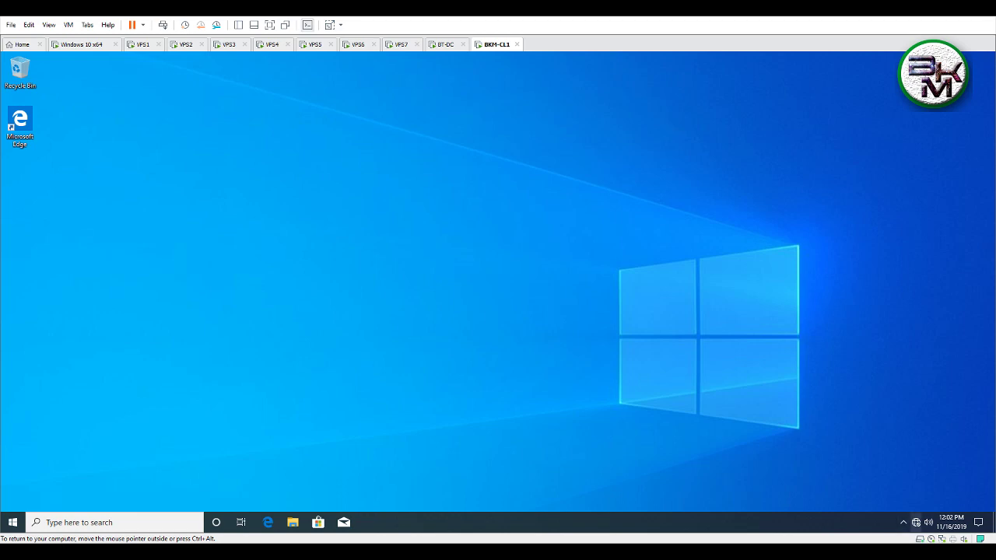
- Examine the client's Ethernet0 network connection details, including its IPv4 address and DHCP server, and close the connection windows
{"action": "right_click", "coordinate": [916, 522]}
{"action": "left_click", "coordinate": [895, 505]}
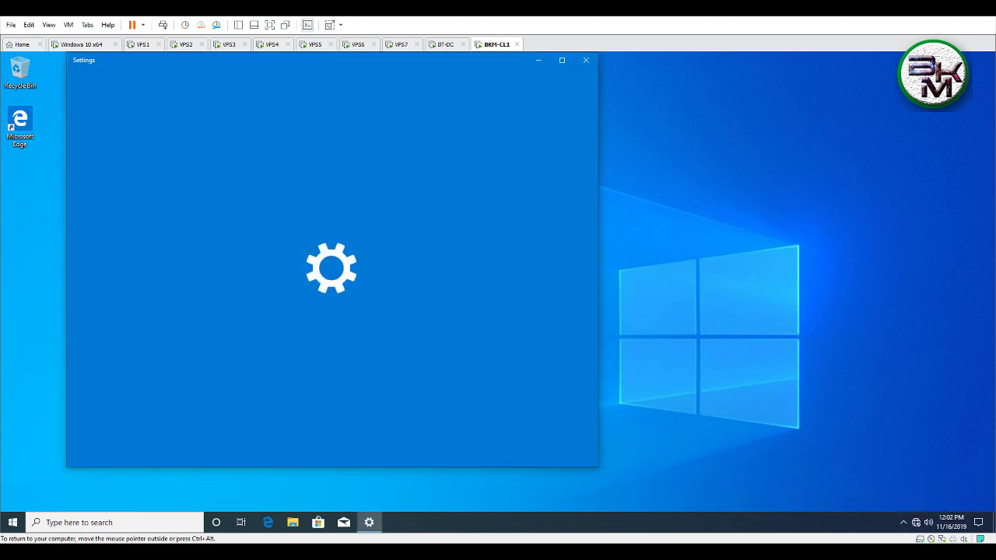
{"action": "scroll", "coordinate": [311, 400], "scroll_direction": "down", "scroll_amount": 3}
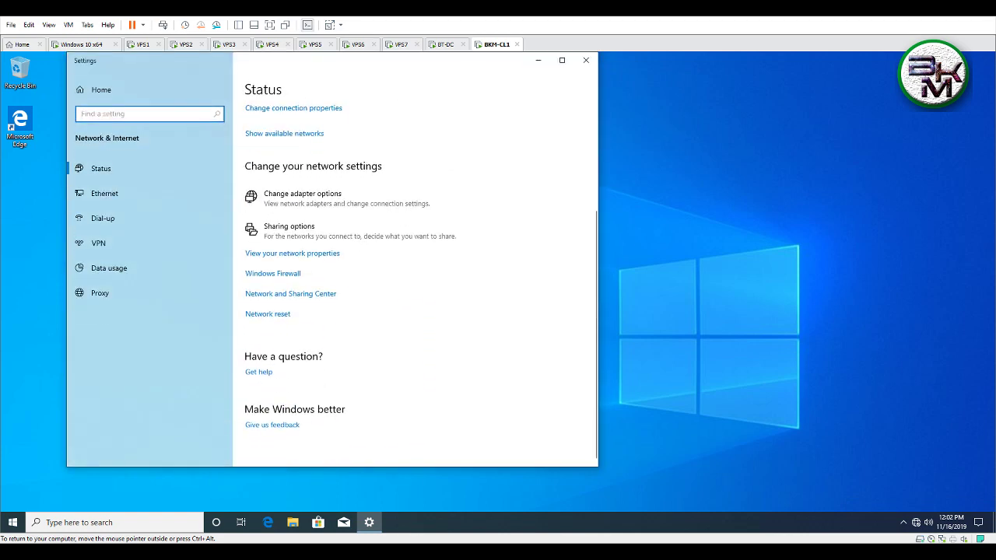
{"action": "left_click", "coordinate": [290, 294]}
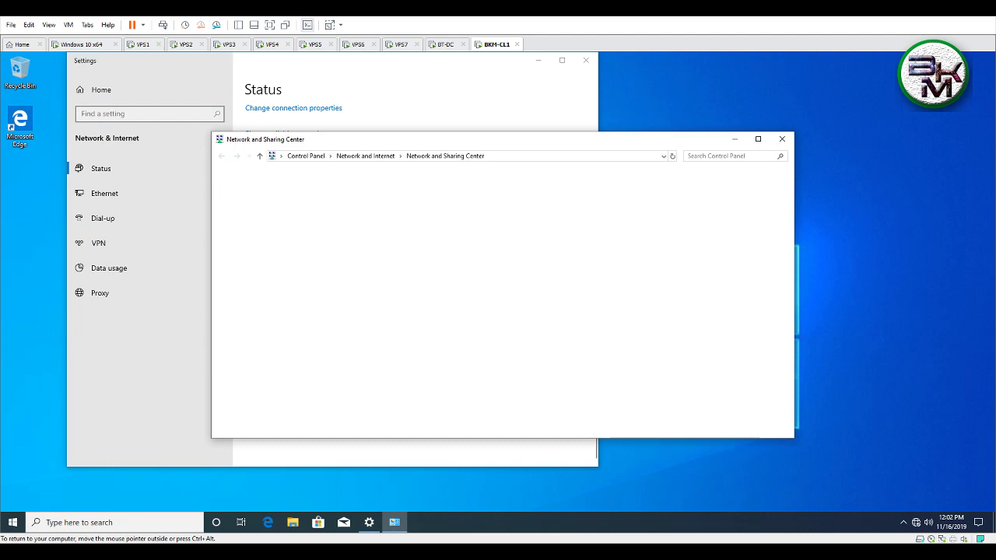
{"action": "left_click", "coordinate": [260, 195]}
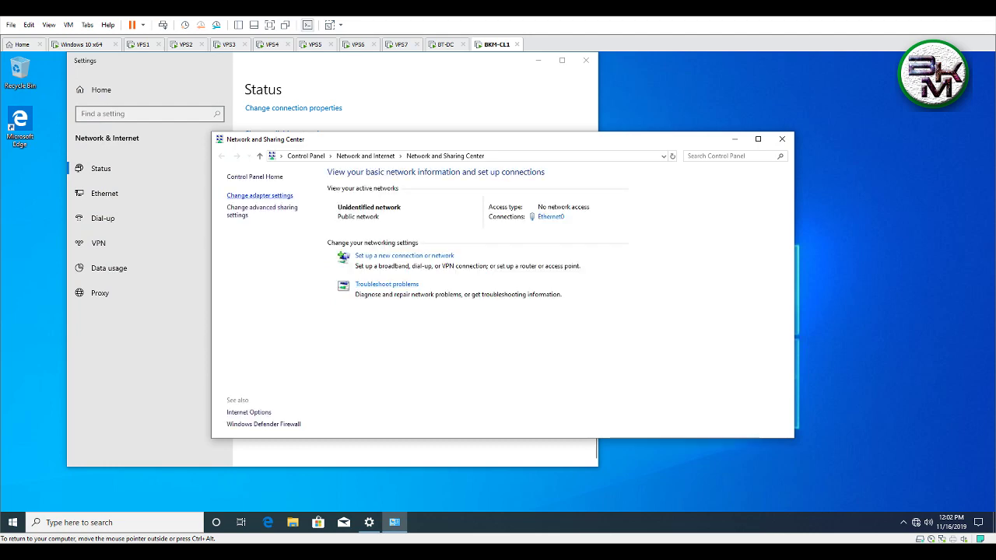
{"action": "double_click", "coordinate": [274, 210]}
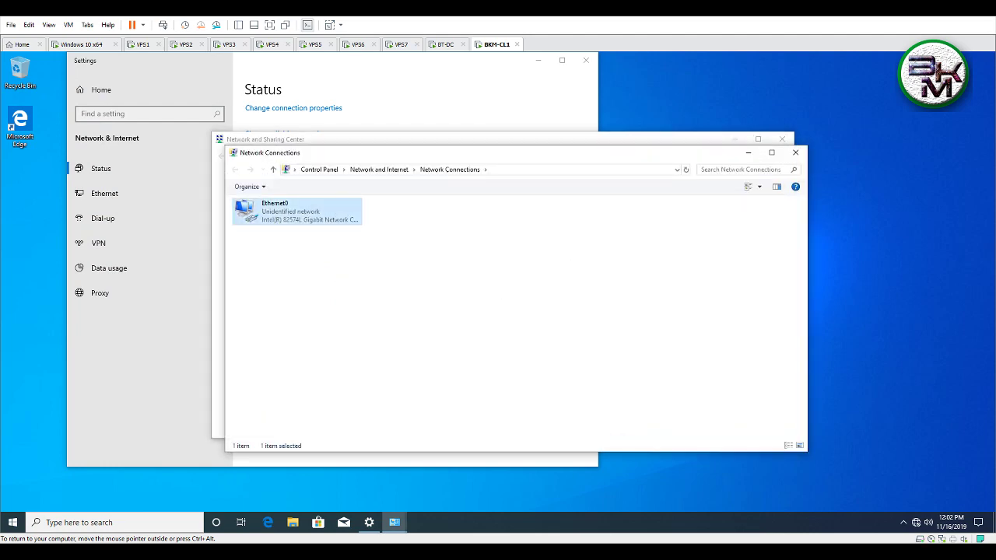
{"action": "left_click", "coordinate": [442, 281]}
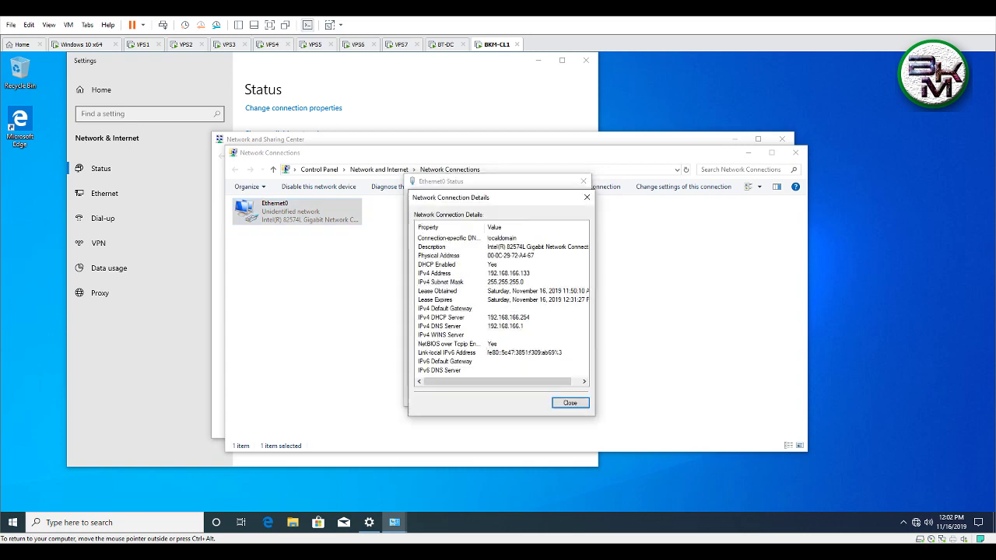
{"action": "left_click", "coordinate": [587, 197]}
{"action": "left_click", "coordinate": [584, 182]}
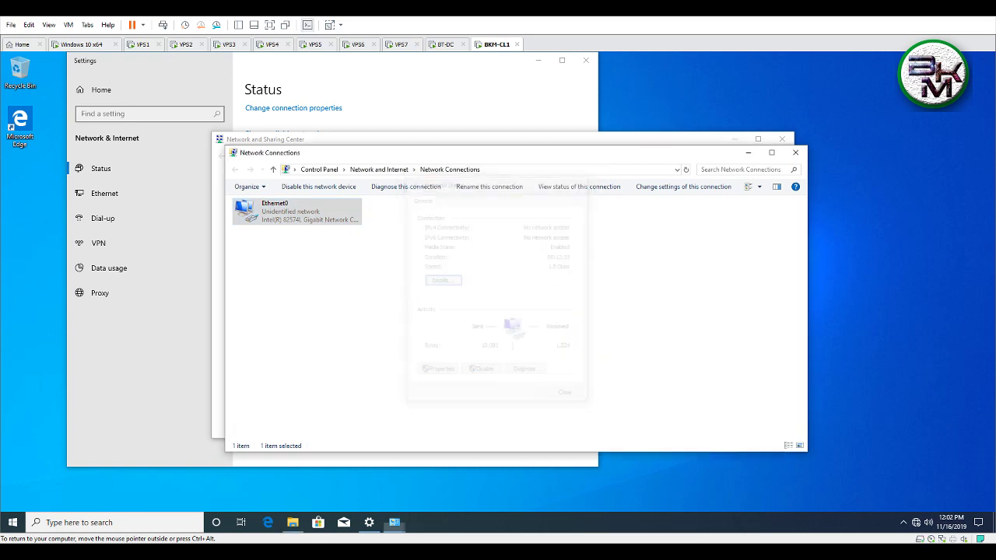
{"action": "left_click", "coordinate": [795, 152]}
{"action": "left_click", "coordinate": [782, 139]}
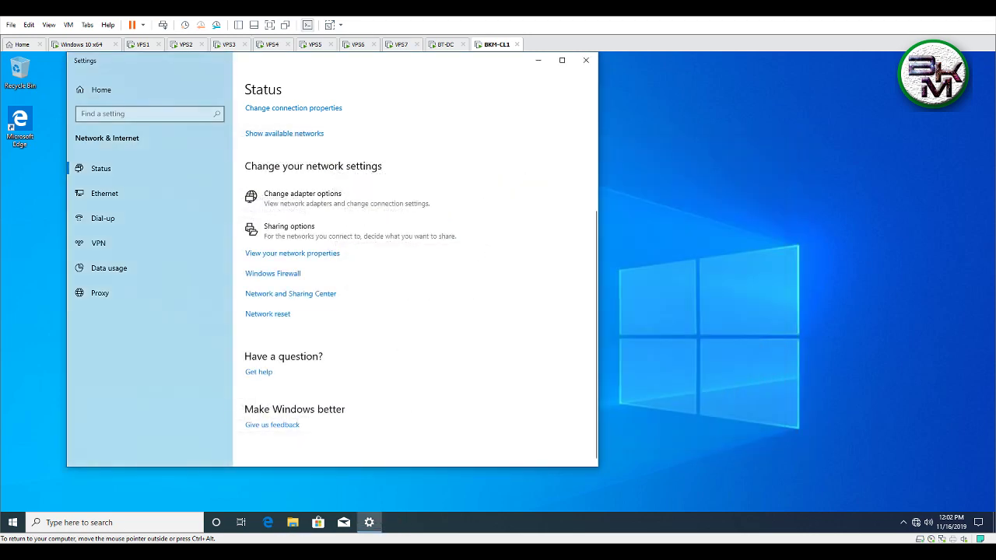
- Open a command prompt on the client by running cmd from the Run dialog
{"action": "left_click", "coordinate": [12, 522]}
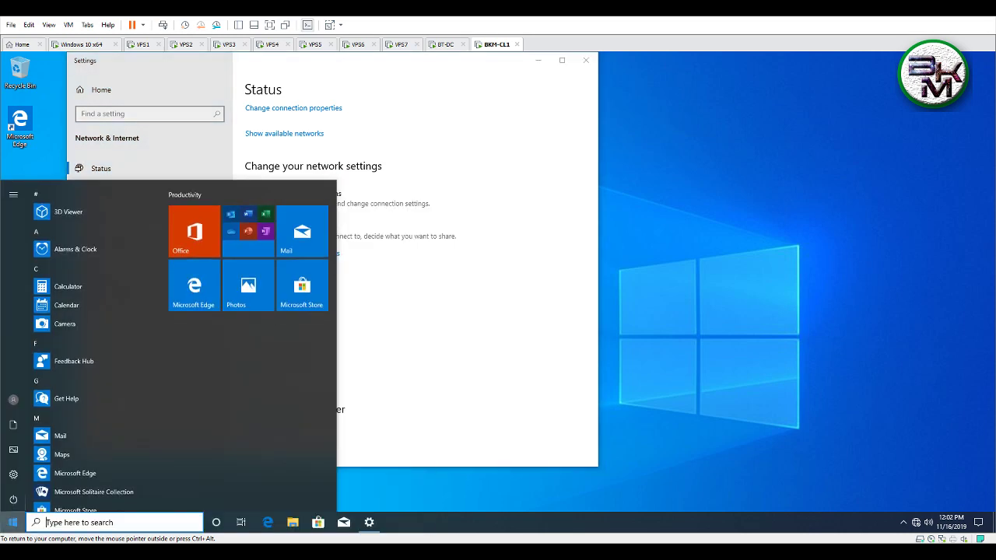
{"action": "type", "text": "run"}
{"action": "key", "text": "Return"}
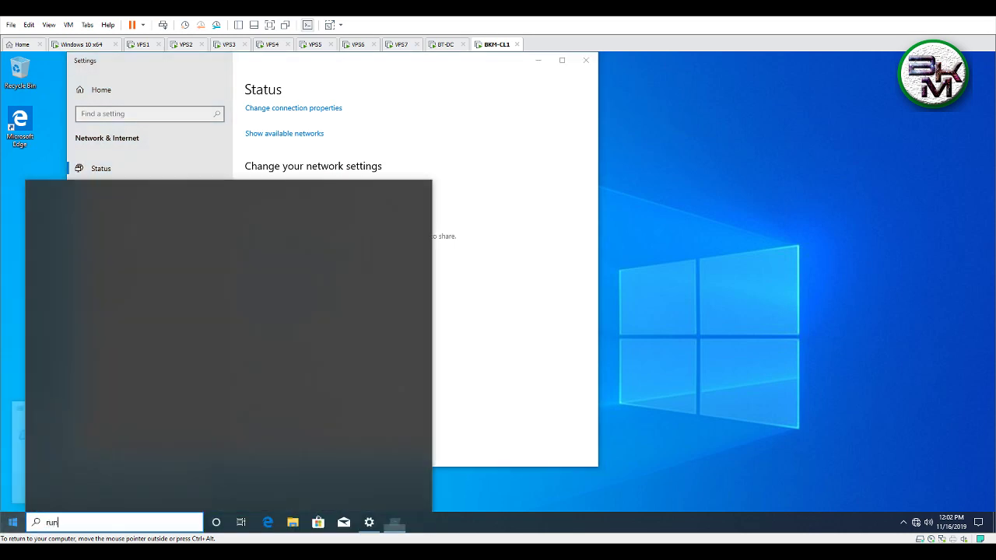
{"action": "type", "text": "cm"}
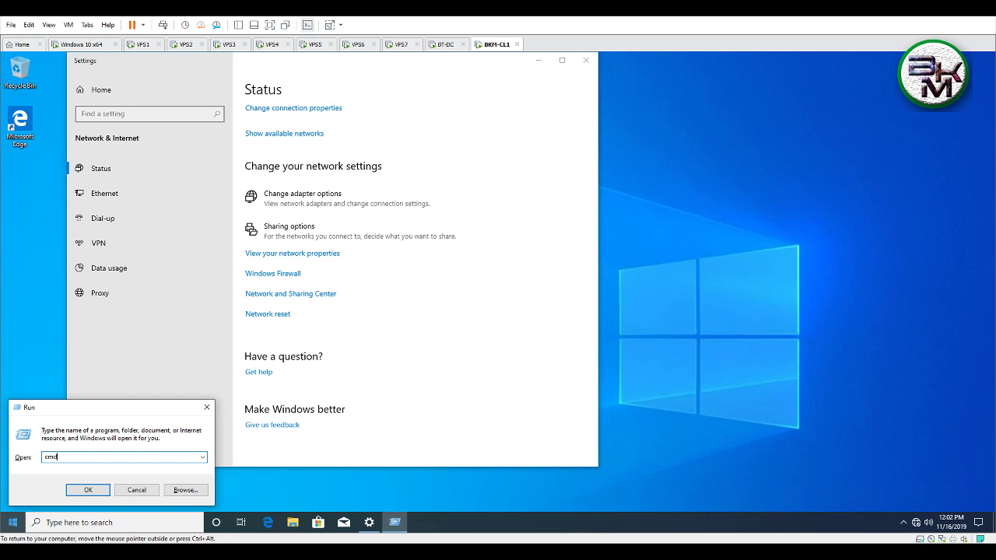
{"action": "type", "text": "d"}
{"action": "key", "text": "Return"}
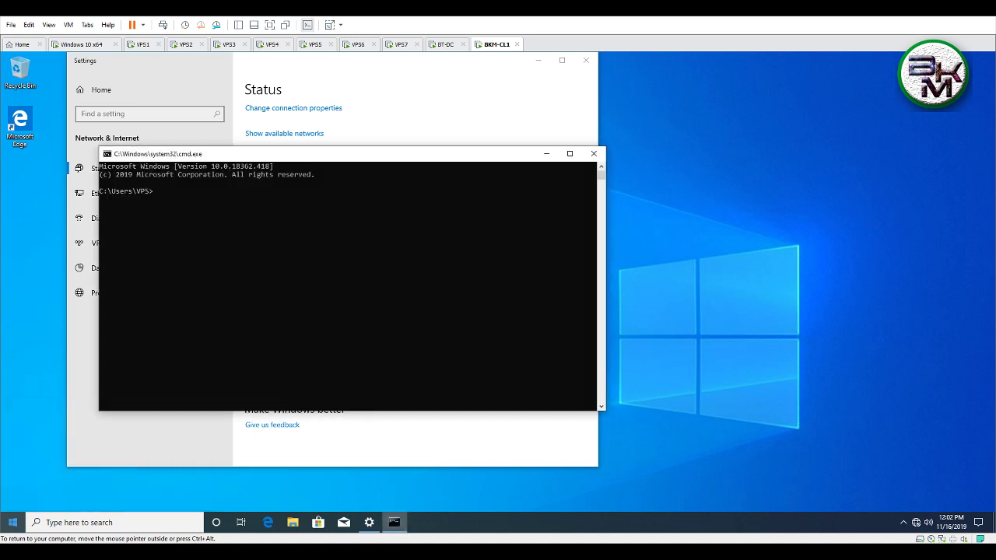
- Request a renewed IP address lease on the client with ipconfig /renew, correcting the misspelled command
{"action": "type", "text": "ipcon"}
{"action": "type", "text": "fig"}
{"action": "type", "text": " /renew"}
{"action": "key", "text": "Return"}
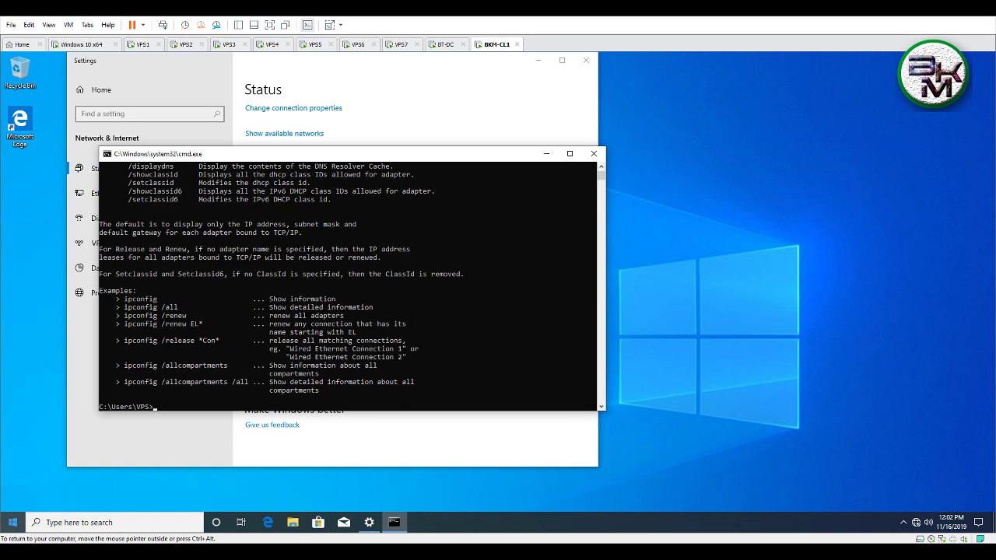
{"action": "key", "text": "Up"}
{"action": "key", "text": "BackSpace"}
{"action": "key", "text": "BackSpace"}
{"action": "key", "text": "BackSpace"}
{"action": "type", "text": "new"}
{"action": "key", "text": "Return"}
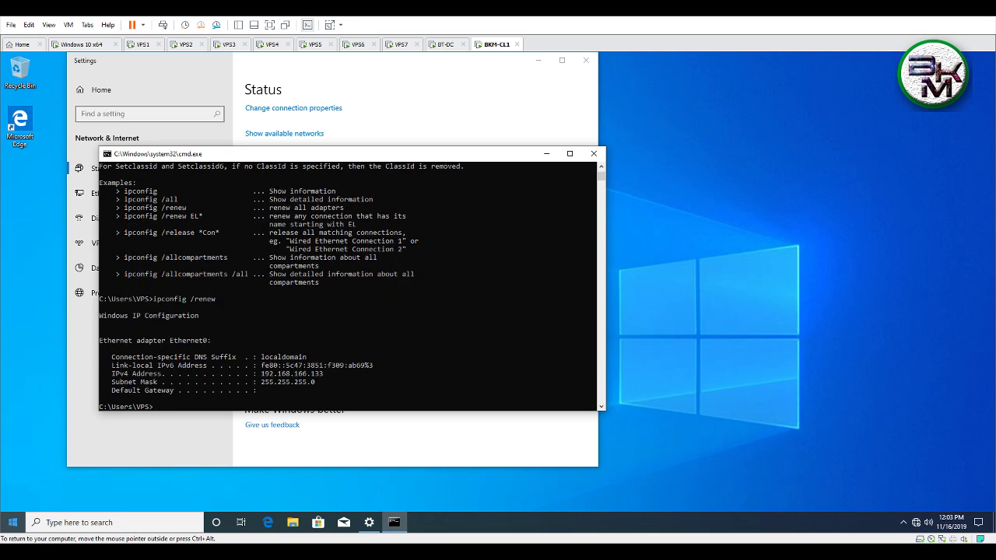
- Check the client's current IP configuration with ipconfig, repeating the command after moving the command prompt window aside
{"action": "key", "text": "Up"}
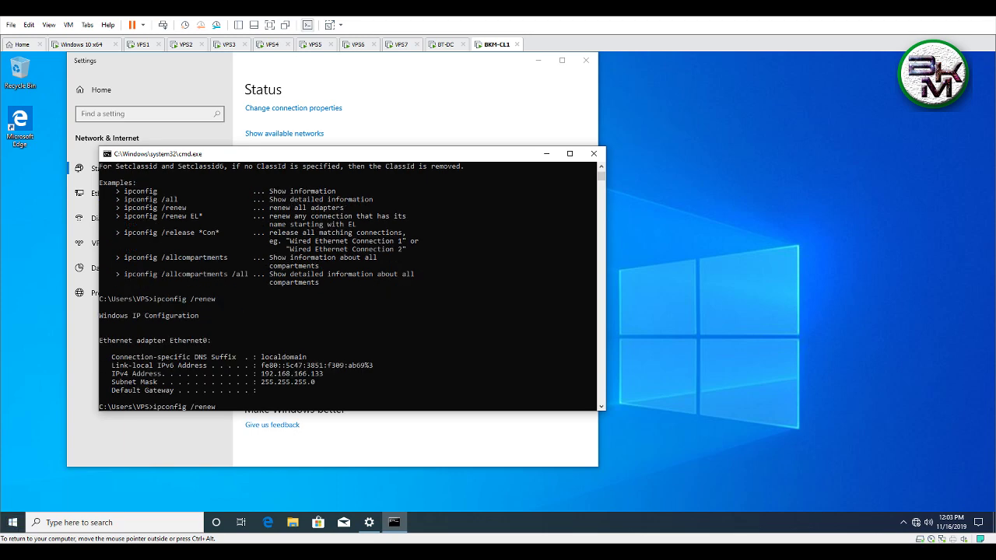
{"action": "key", "text": "BackSpace"}
{"action": "key", "text": "BackSpace"}
{"action": "key", "text": "BackSpace"}
{"action": "key", "text": "BackSpace"}
{"action": "key", "text": "BackSpace"}
{"action": "key", "text": "Return"}
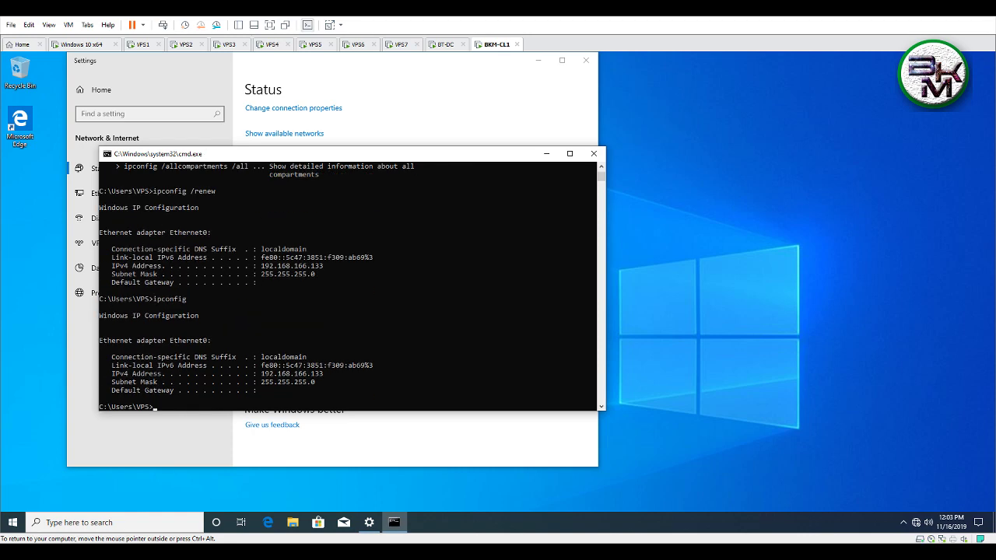
{"action": "left_click_drag", "start_coordinate": [378, 155], "coordinate": [588, 115]}
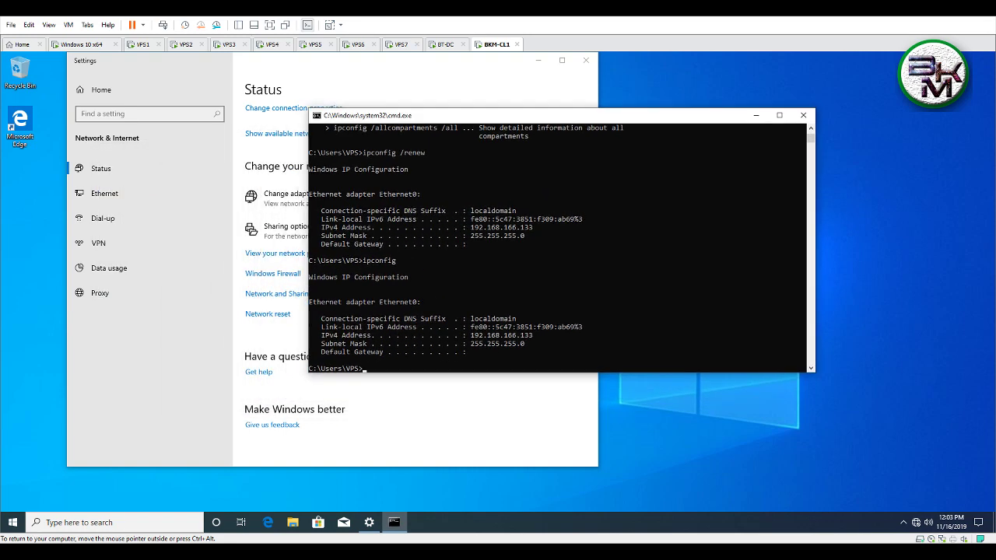
{"action": "key", "text": "Up"}
{"action": "key", "text": "Return"}
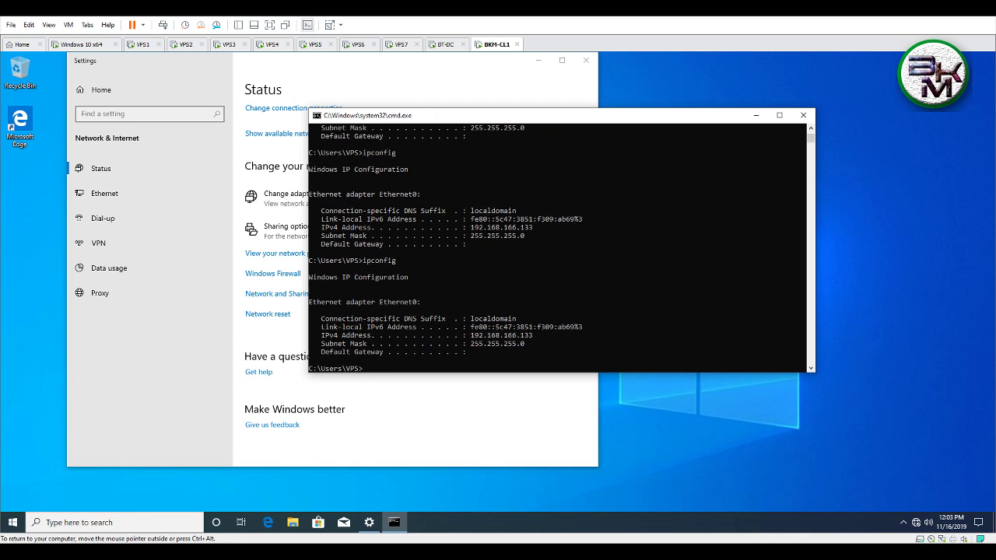
- Check the BT-DC virtual machine, return to BKM-CL1 and decline making the client discoverable on the bkm.vn network
{"action": "key", "text": "ctrl+alt"}
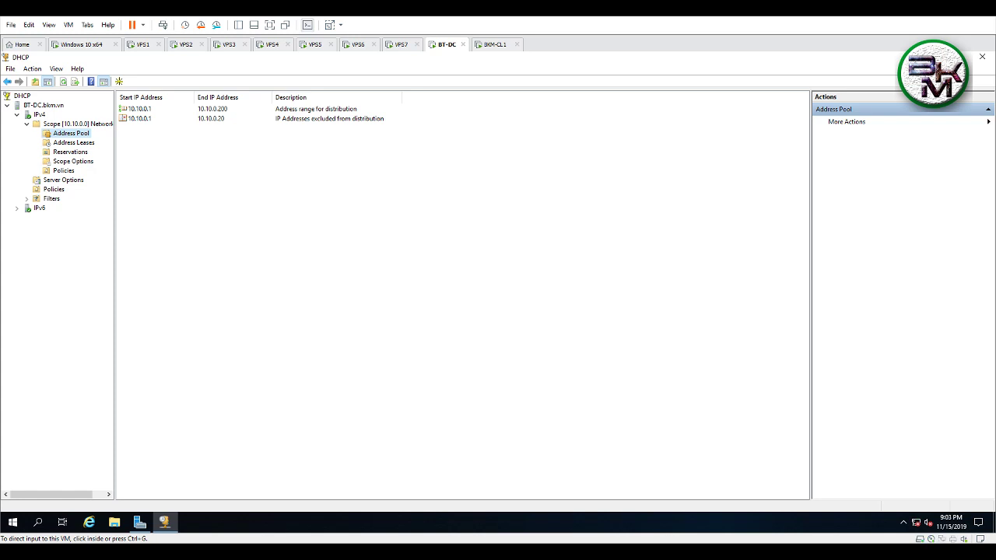
{"action": "key", "text": "ctrl+Tab"}
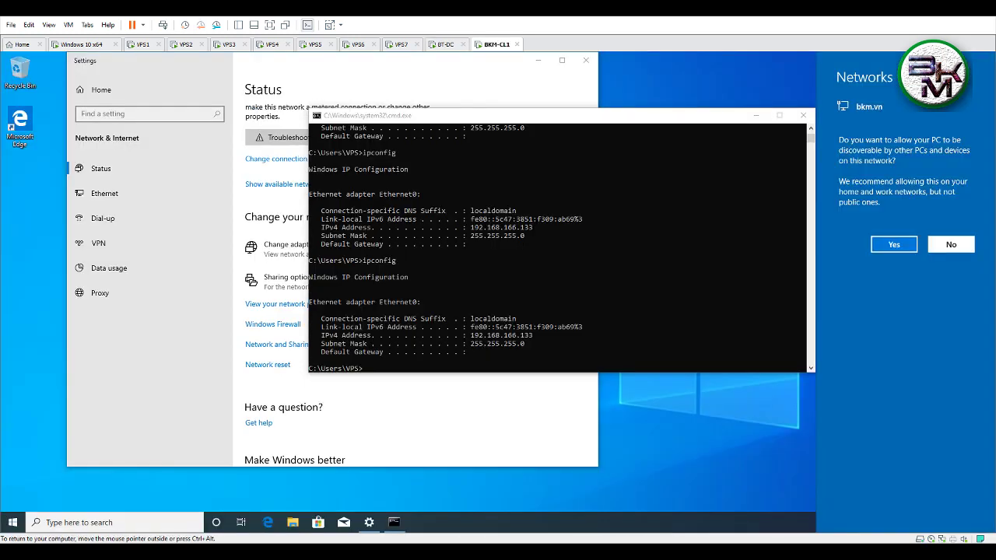
{"action": "left_click", "coordinate": [951, 244]}
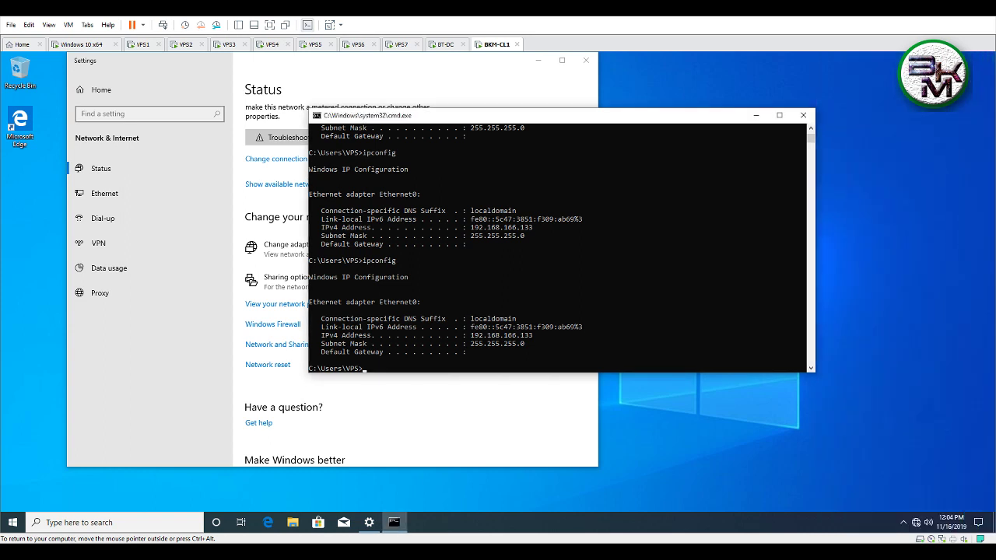
- Run ipconfig on the client again and examine the Ethernet0 adapter's IPv4 address, subnet mask and default gateway
{"action": "key", "text": "Up"}
{"action": "key", "text": "Return"}
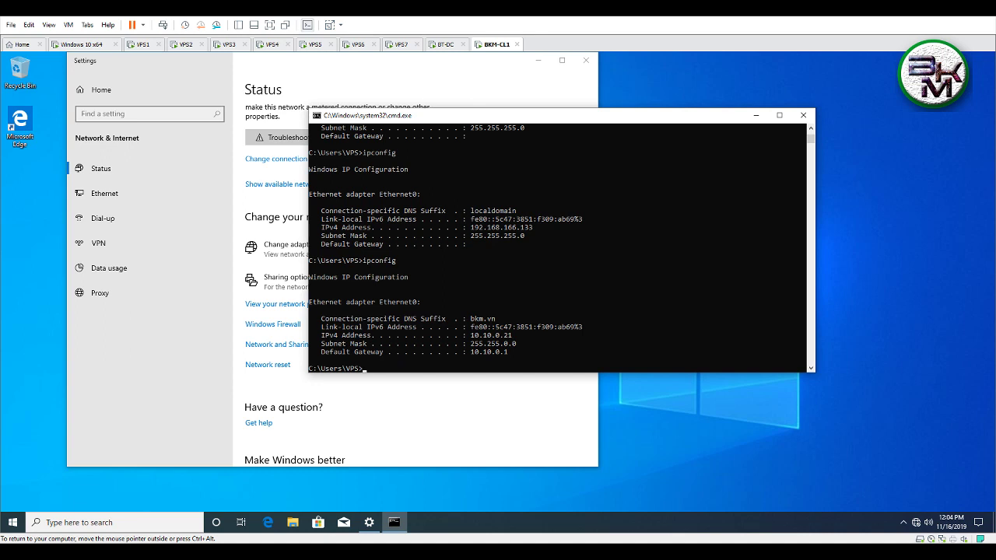
{"action": "left_click_drag", "start_coordinate": [321, 334], "coordinate": [519, 352]}
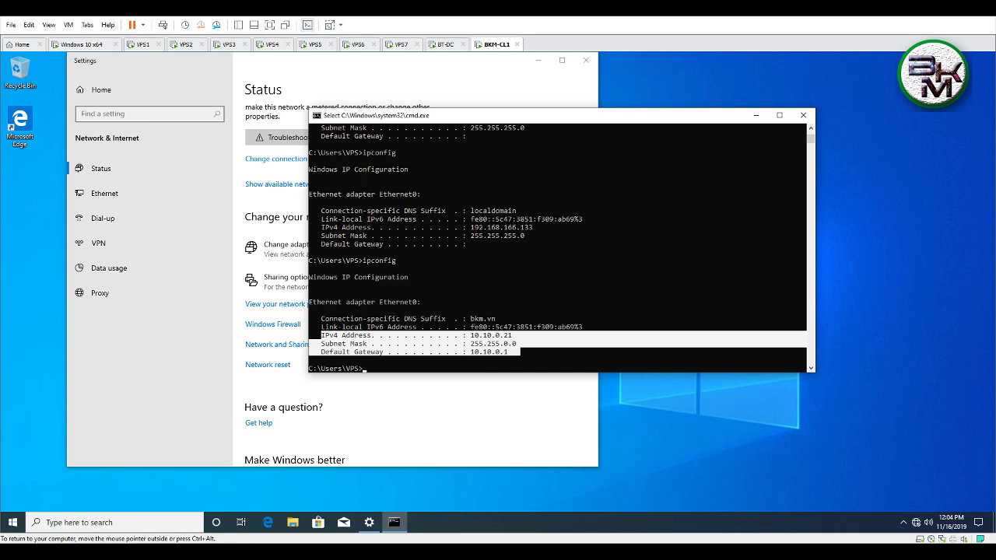
{"action": "left_click", "coordinate": [519, 351]}
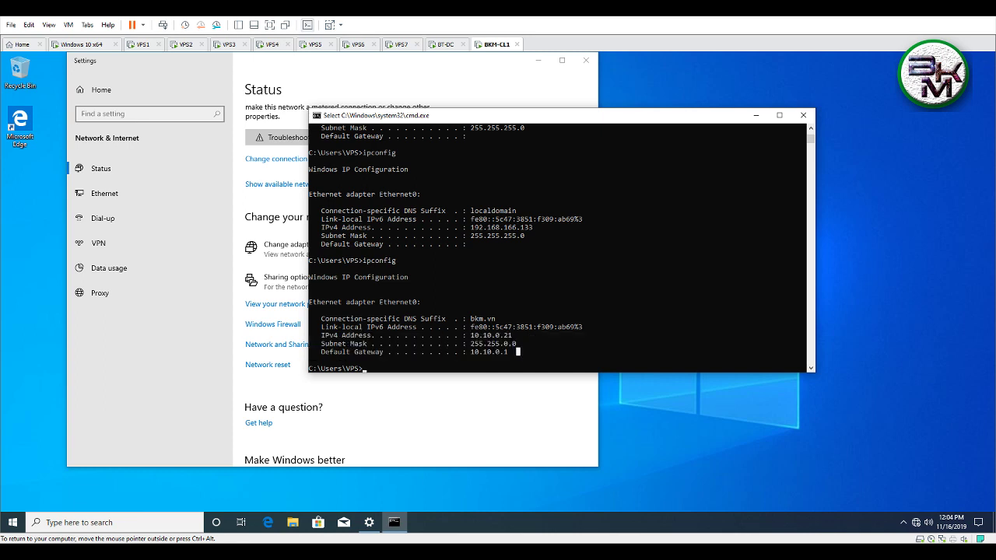
{"action": "left_click_drag", "start_coordinate": [320, 334], "coordinate": [807, 360]}
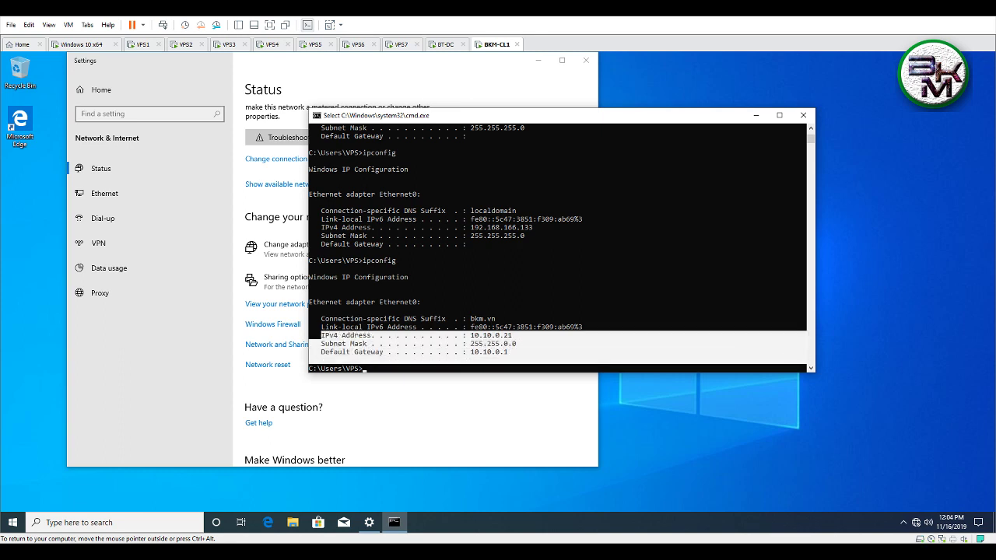
{"action": "left_click", "coordinate": [601, 294]}
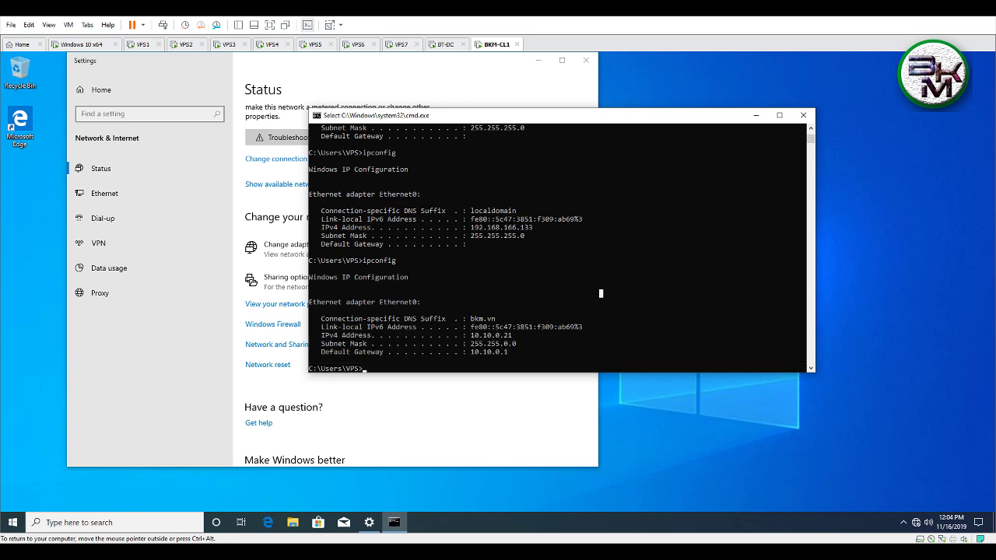
{"action": "left_click_drag", "start_coordinate": [319, 335], "coordinate": [805, 352]}
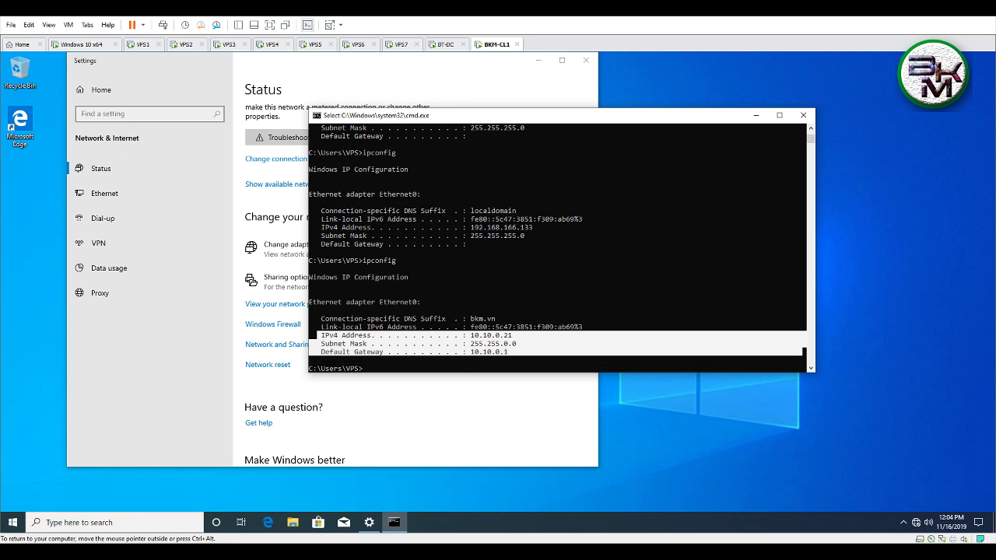
{"action": "left_click", "coordinate": [610, 327]}
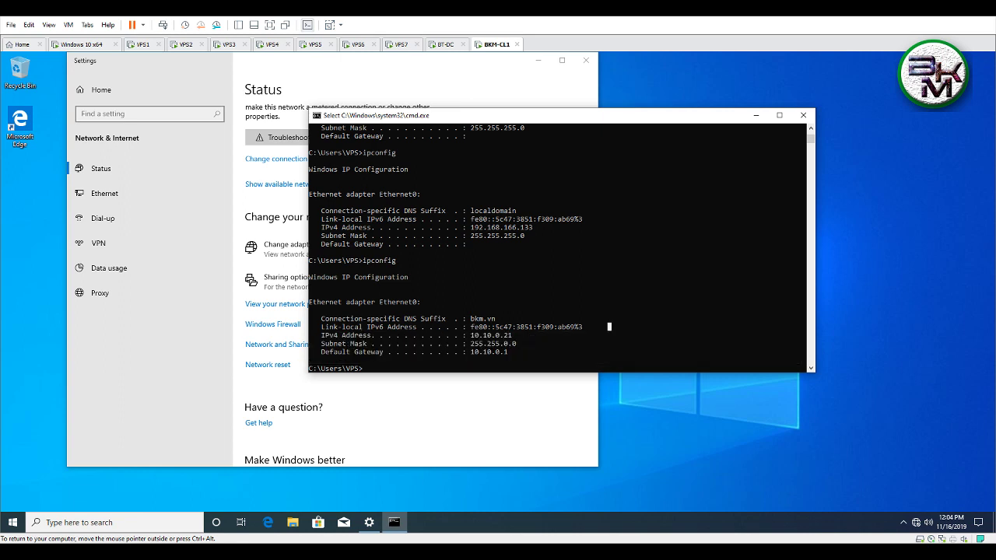
{"action": "left_click_drag", "start_coordinate": [320, 326], "coordinate": [549, 351]}
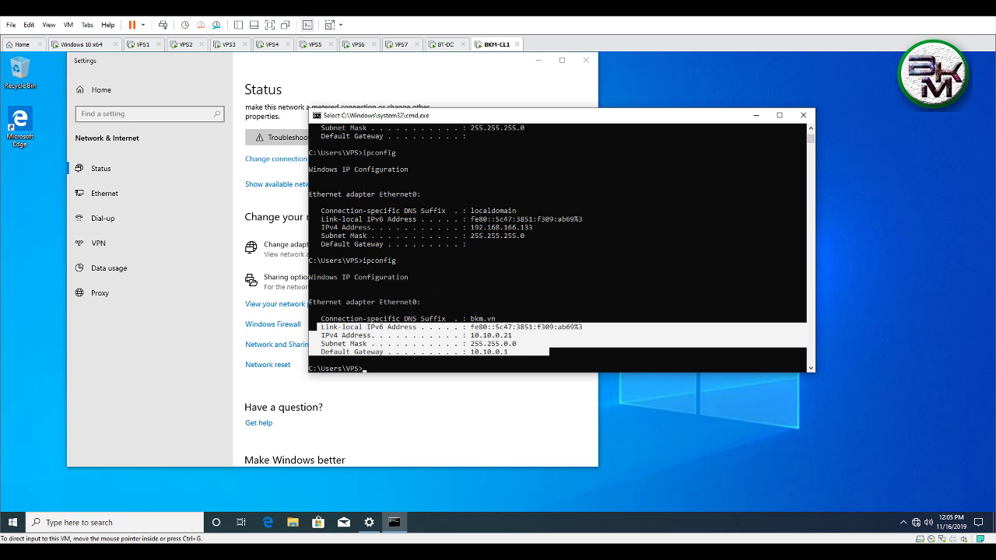
- Renew the client's IP address lease with ipconfig /renew, correcting the mistyped option
{"action": "key", "text": "ctrl+g"}
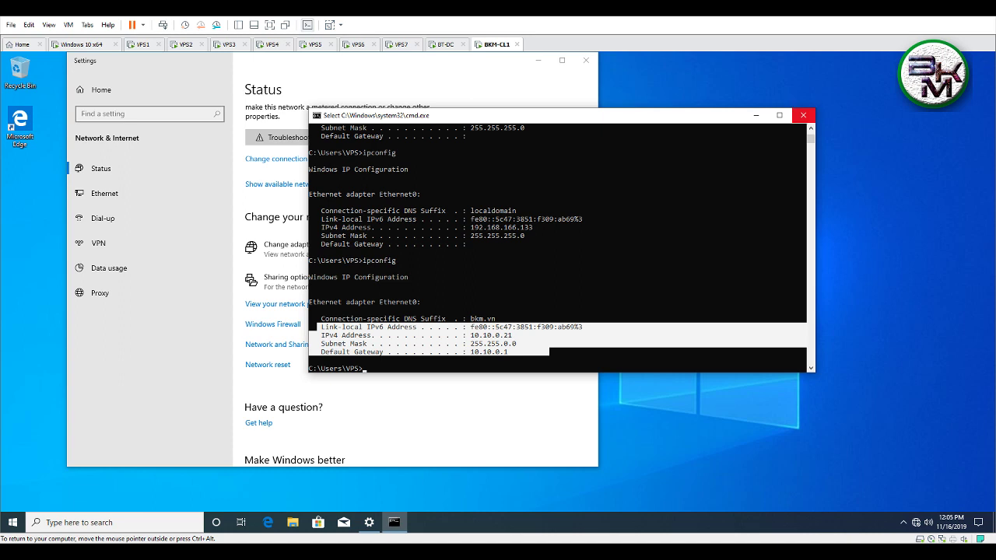
{"action": "left_click", "coordinate": [467, 369]}
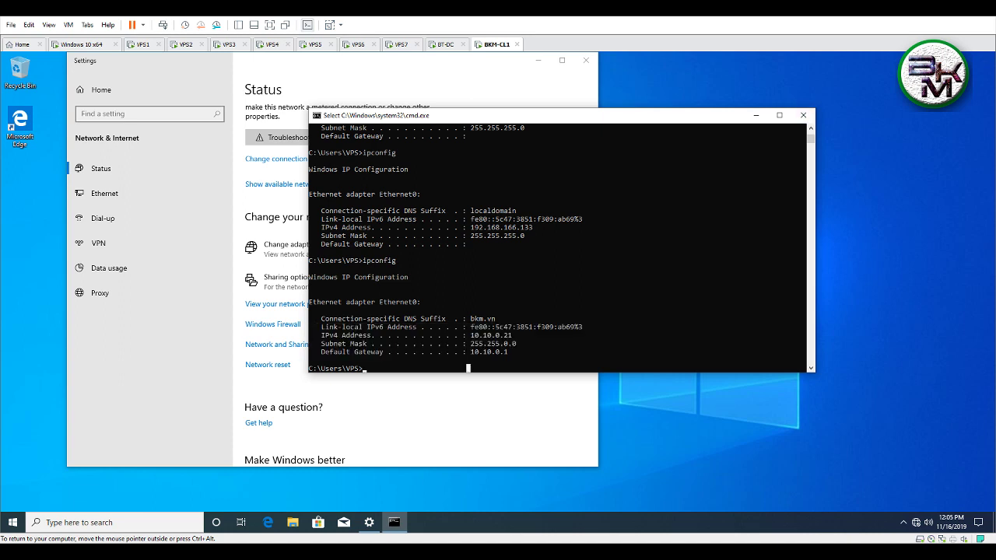
{"action": "type", "text": "ipconfig"}
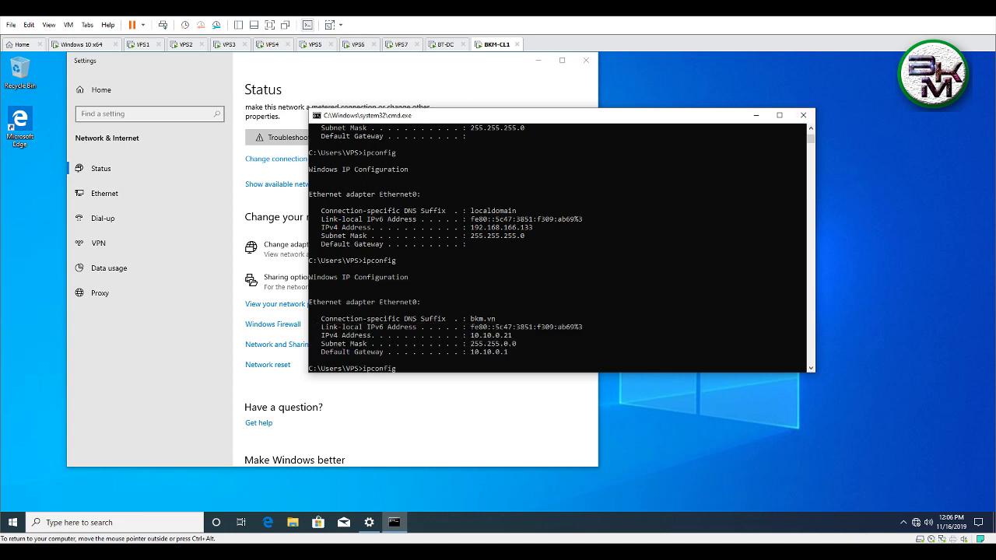
{"action": "type", "text": " /rnw"}
{"action": "key", "text": "BackSpace"}
{"action": "key", "text": "BackSpace"}
{"action": "key", "text": "BackSpace"}
{"action": "type", "text": "ee"}
{"action": "key", "text": "BackSpace"}
{"action": "key", "text": "BackSpace"}
{"action": "key", "text": "ctrl+alt"}
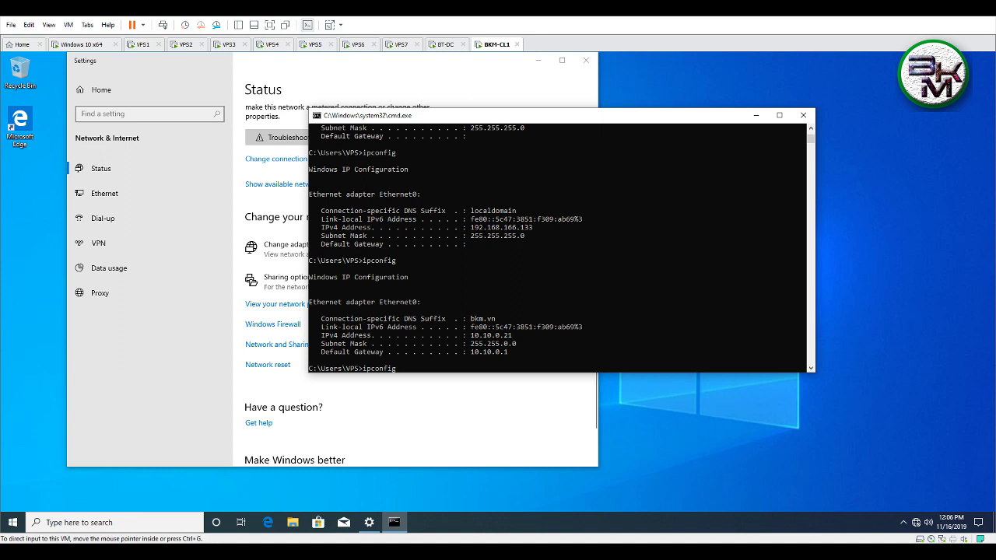
{"action": "key", "text": "ctrl+g"}
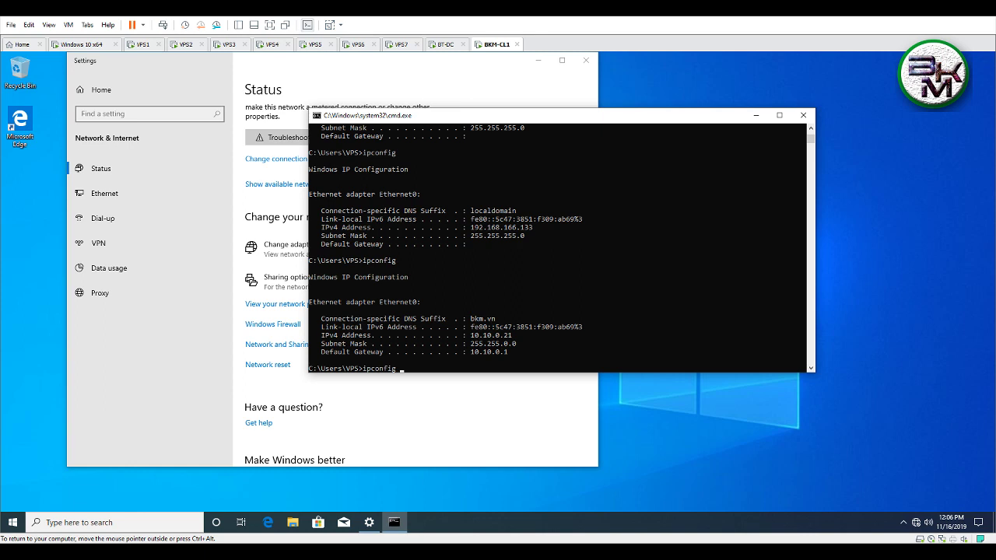
{"action": "type", "text": "/renew"}
{"action": "key", "text": "Return"}
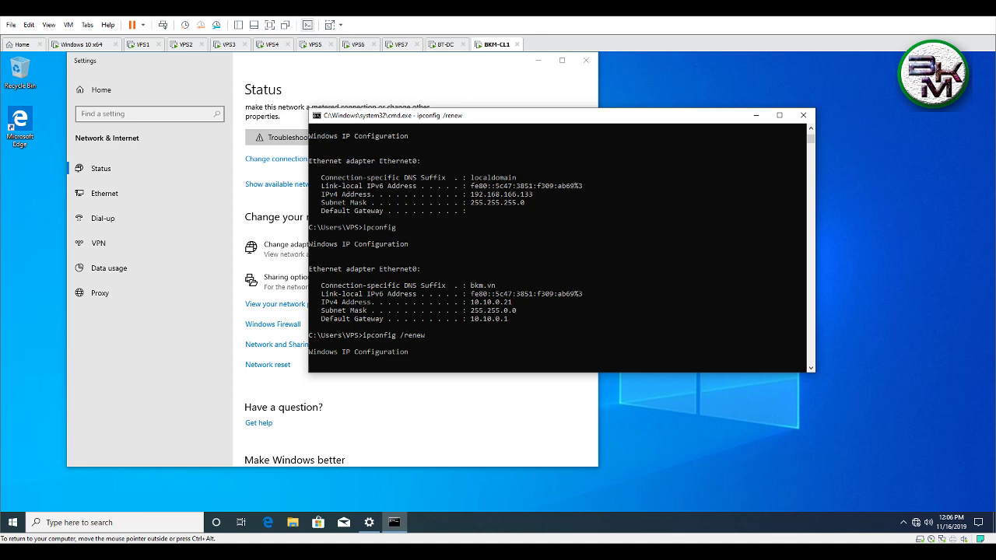
- Rerun ipconfig on the client and highlight the Ethernet0 address lines to review the assigned configuration
{"action": "key", "text": "Up"}
{"action": "key", "text": "Up"}
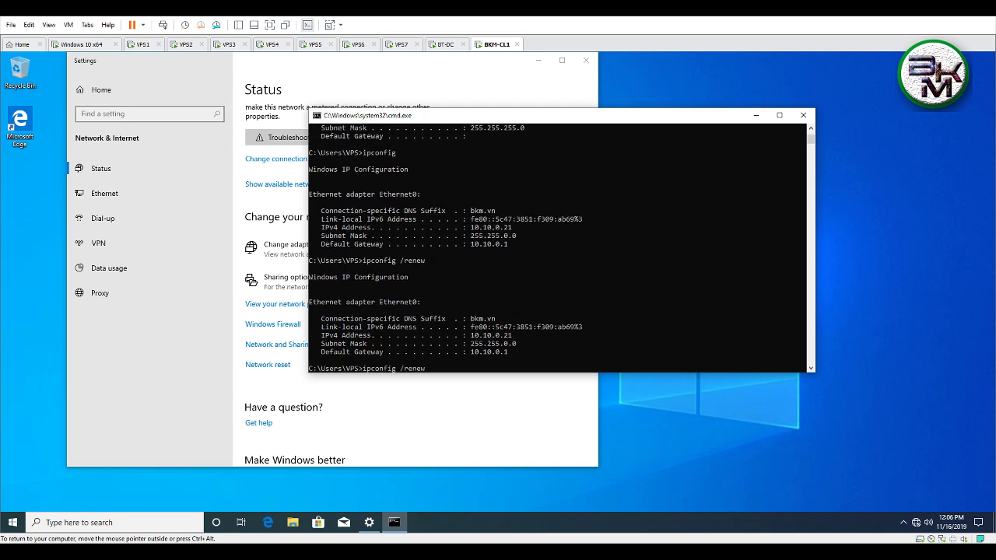
{"action": "key", "text": "Return"}
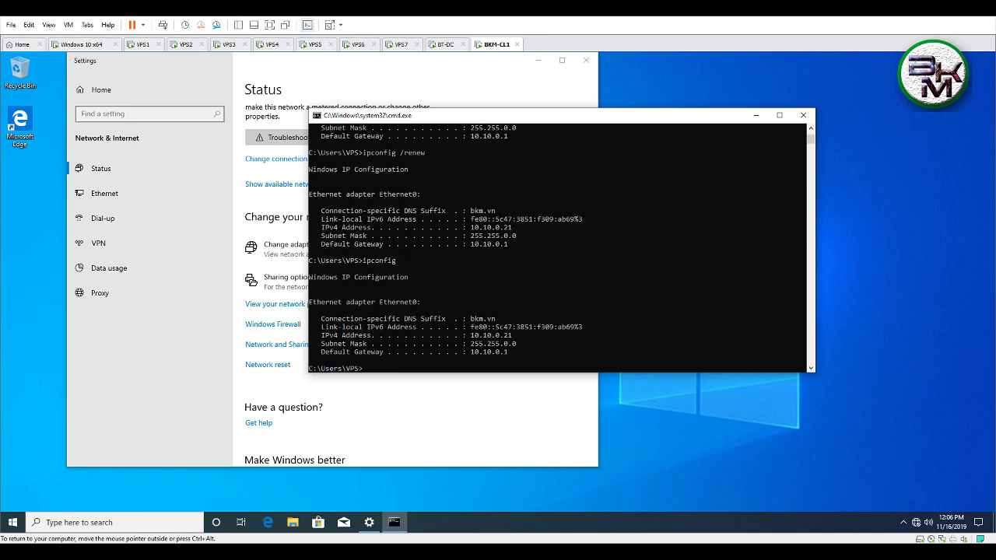
{"action": "left_click_drag", "start_coordinate": [468, 326], "coordinate": [528, 361]}
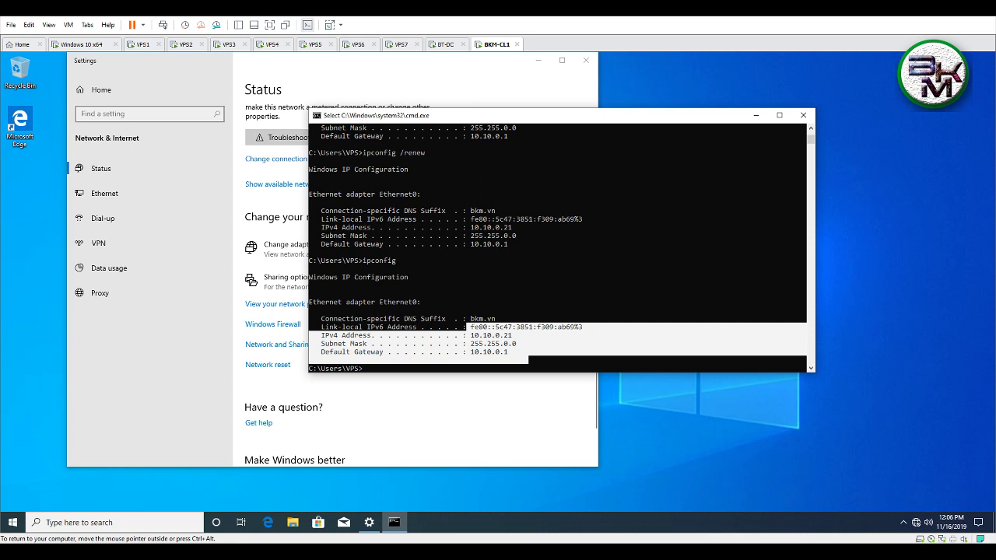
- Switch to the BT-DC virtual machine and refresh the IPv4 node in the DHCP console
{"action": "key", "text": "ctrl+shift+Tab"}
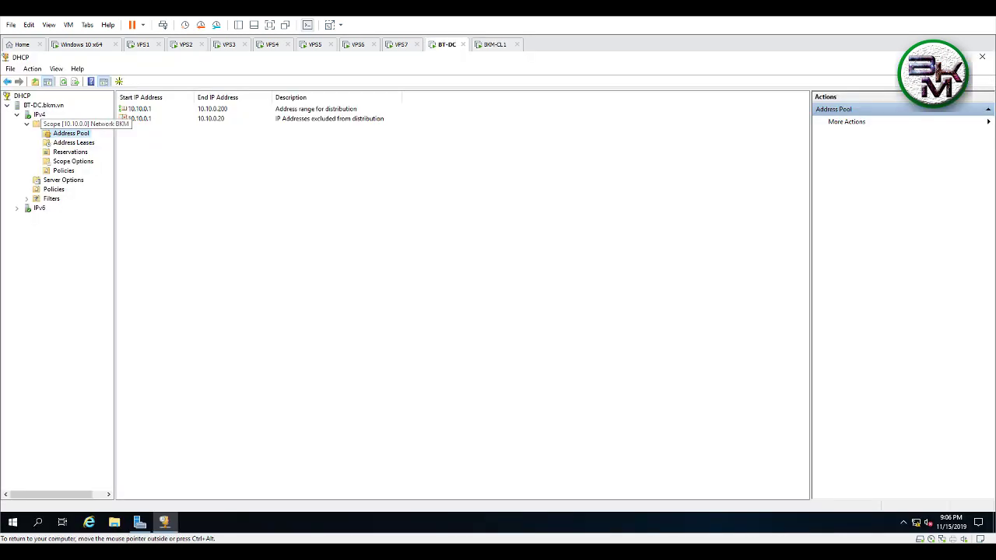
{"action": "left_click", "coordinate": [70, 124]}
{"action": "left_click", "coordinate": [71, 133]}
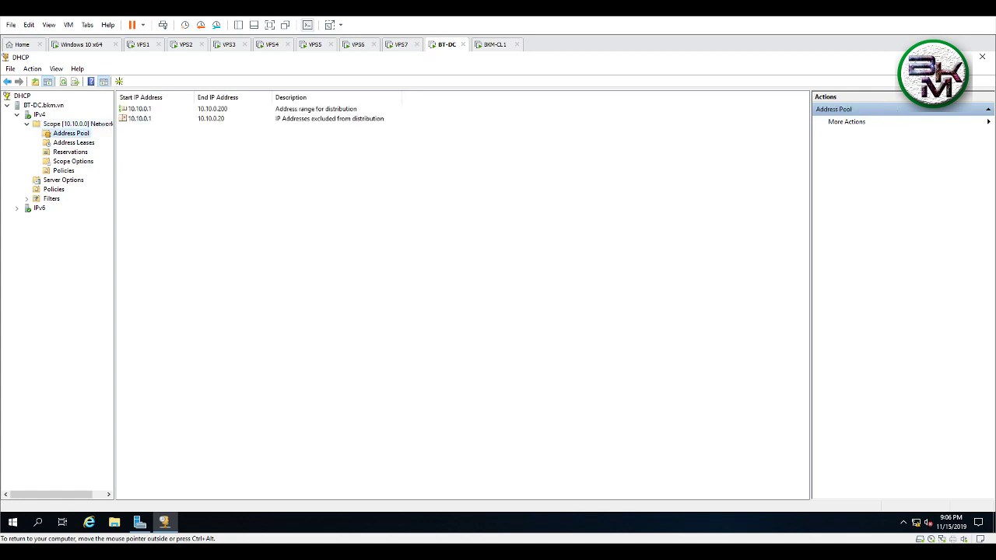
{"action": "left_click", "coordinate": [39, 114]}
{"action": "right_click", "coordinate": [40, 114]}
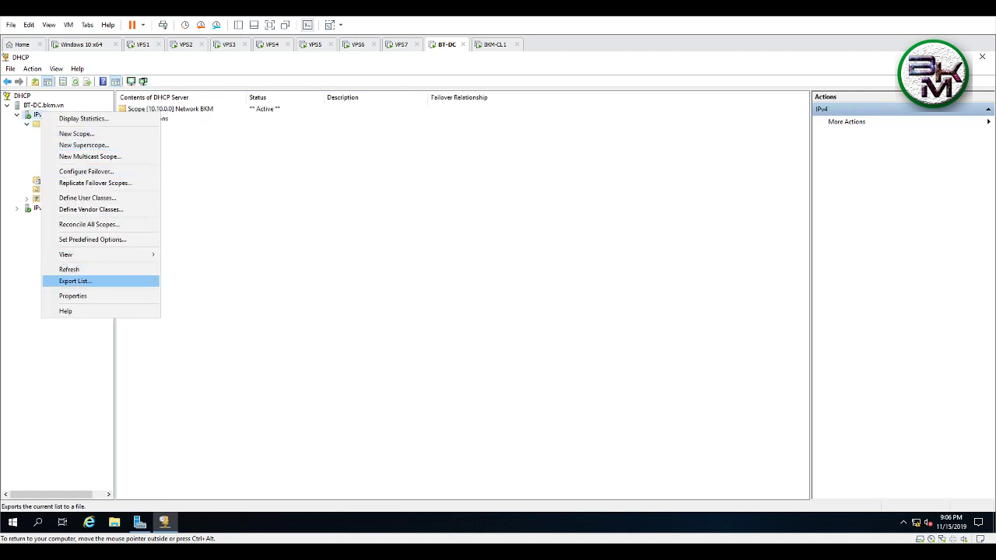
{"action": "left_click", "coordinate": [78, 269]}
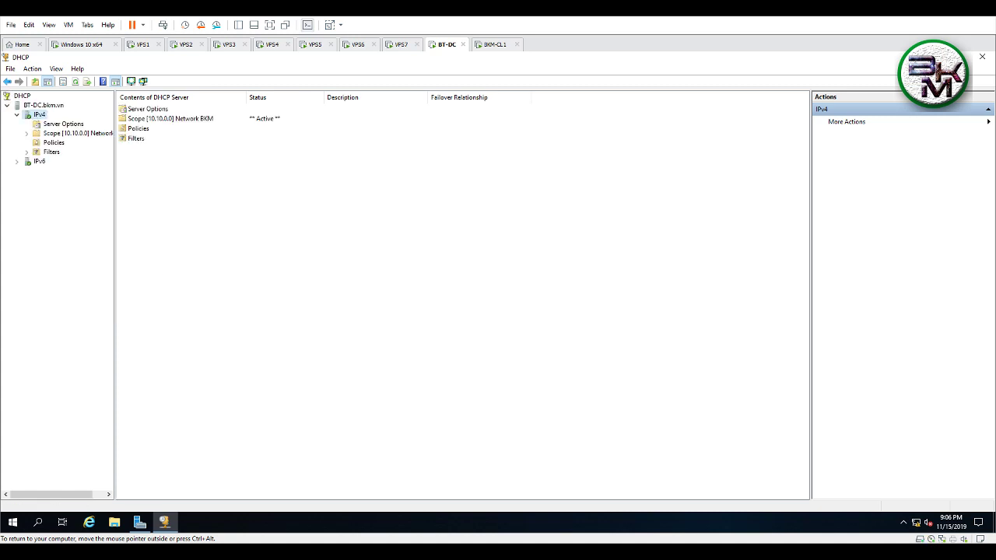
- Examine the Network BKM scope's address pool and client lease, widening the Unique ID column and refreshing the lease list
{"action": "double_click", "coordinate": [70, 133]}
{"action": "left_click", "coordinate": [71, 142]}
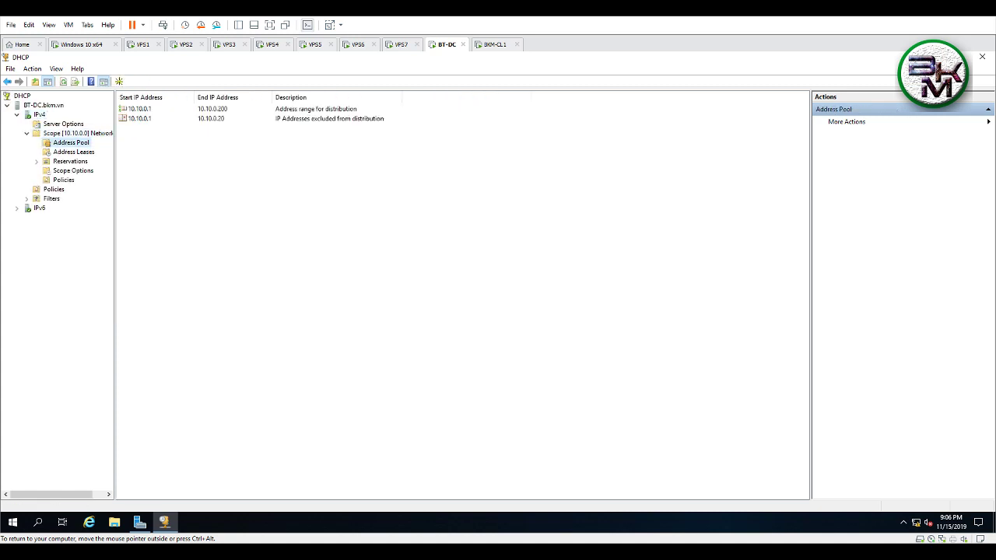
{"action": "left_click", "coordinate": [74, 152]}
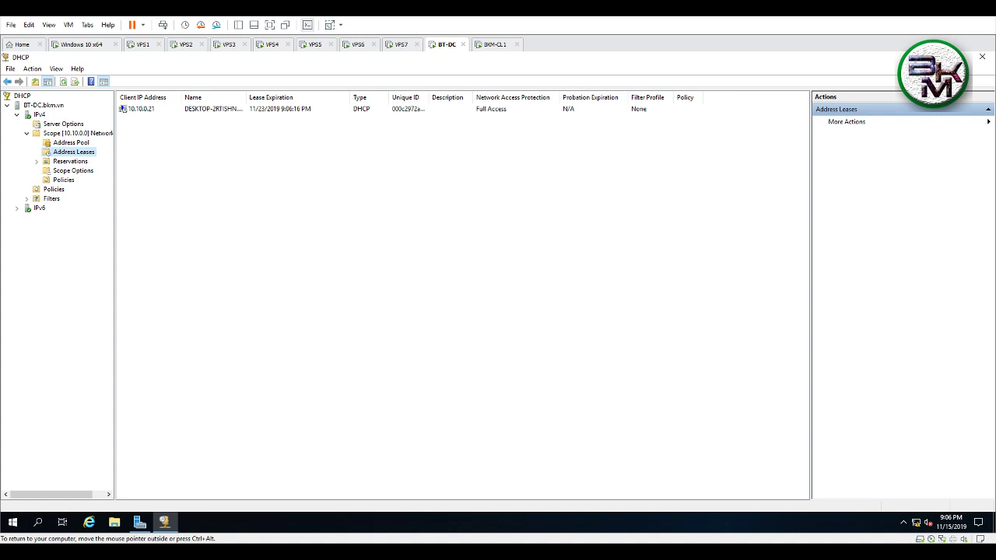
{"action": "left_click", "coordinate": [122, 109]}
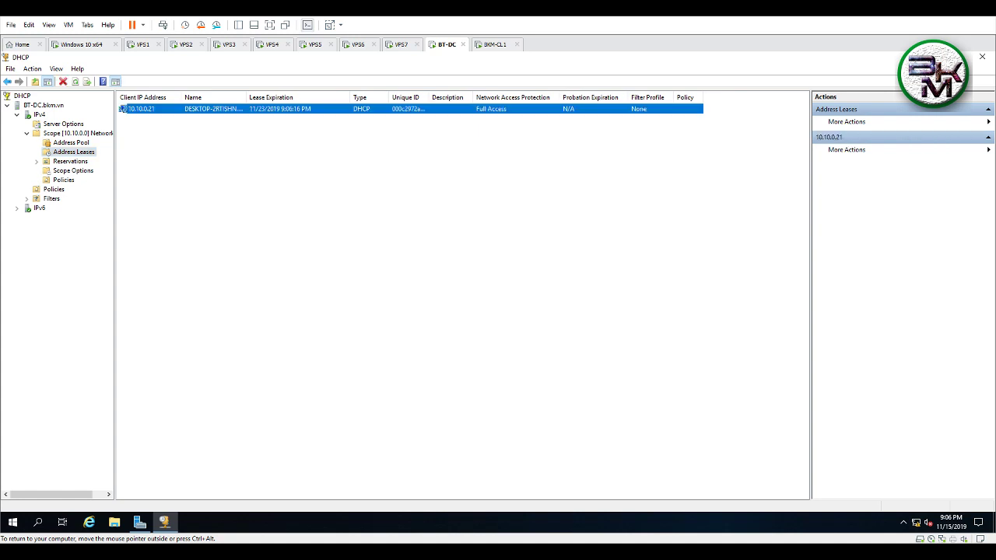
{"action": "left_click_drag", "start_coordinate": [429, 97], "coordinate": [479, 97]}
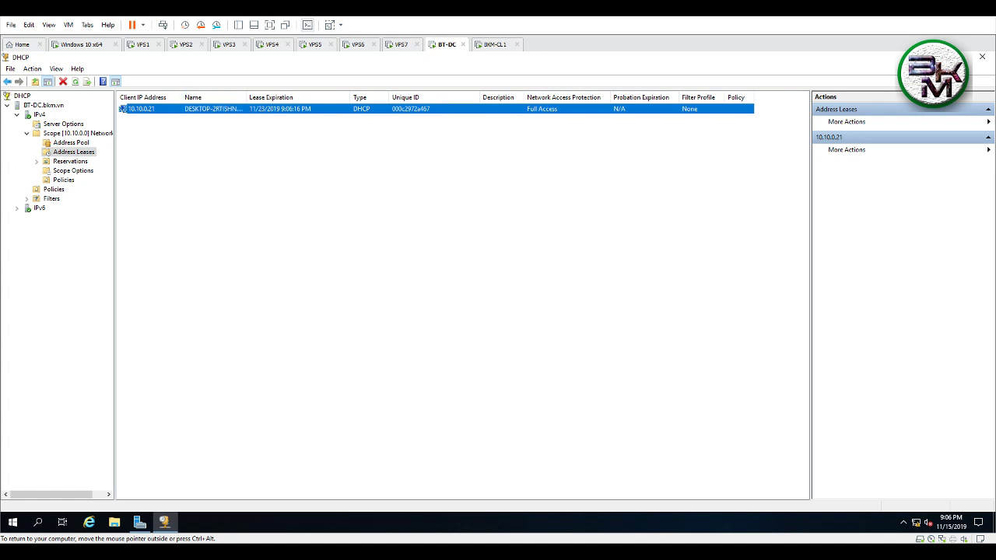
{"action": "key", "text": "F5"}
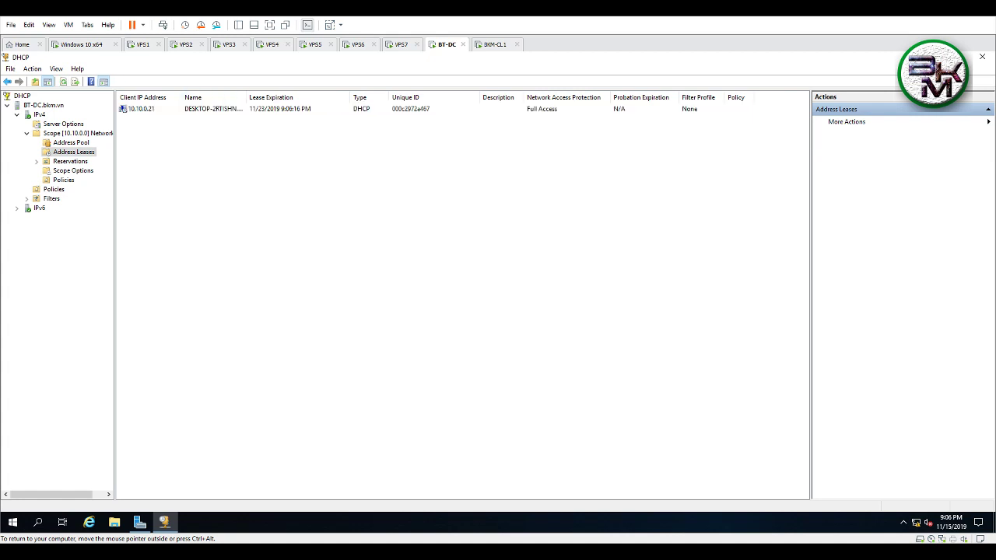